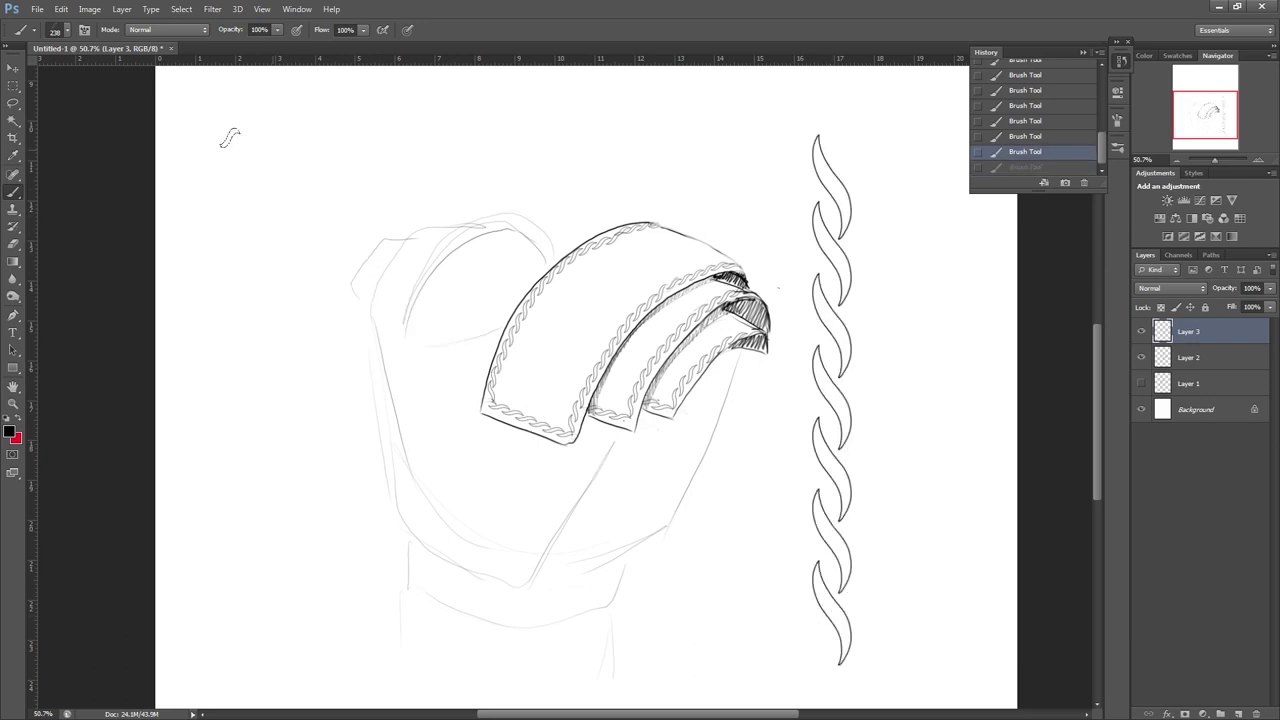
# Step: Paint test strokes with the swirl-shaped brush across the blank areas around the armour sketch, undoing them between tries
pyautogui.moveTo(230, 137); pyautogui.dragTo(218, 568)
pyautogui.hotkey('ctrl', 'alt', 'z')
pyautogui.moveTo(240, 134)
pyautogui.mouseDown()
pyautogui.moveTo(250, 522)
pyautogui.moveTo(439, 122)
pyautogui.moveTo(784, 131)
pyautogui.moveTo(413, 112)
pyautogui.moveTo(803, 118)
pyautogui.mouseUp()
pyautogui.hotkey('ctrl', 'alt', 'z')
pyautogui.moveTo(262, 662); pyautogui.dragTo(778, 652)
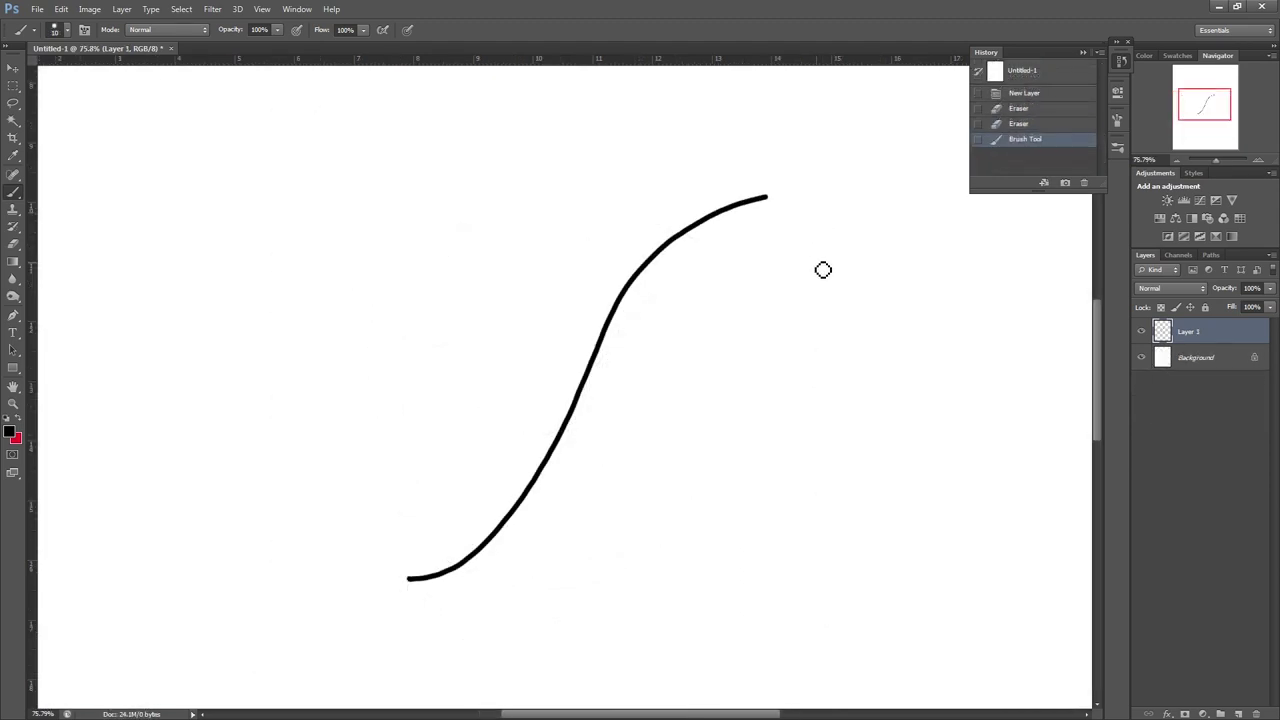
# Step: Redraw the diagonal S-curve and add a second curve joining its ends to form a closed, pointed outline
pyautogui.hotkey('ctrl', 'z')
pyautogui.moveTo(380, 546)
pyautogui.mouseDown()
pyautogui.moveTo(780, 145)
pyautogui.moveTo(660, 213)
pyautogui.moveTo(487, 514)
pyautogui.moveTo(465, 517)
pyautogui.moveTo(584, 298)
pyautogui.moveTo(755, 175)
pyautogui.mouseUp()
pyautogui.hotkey('ctrl', 'z')
pyautogui.hotkey('ctrl', 'z')
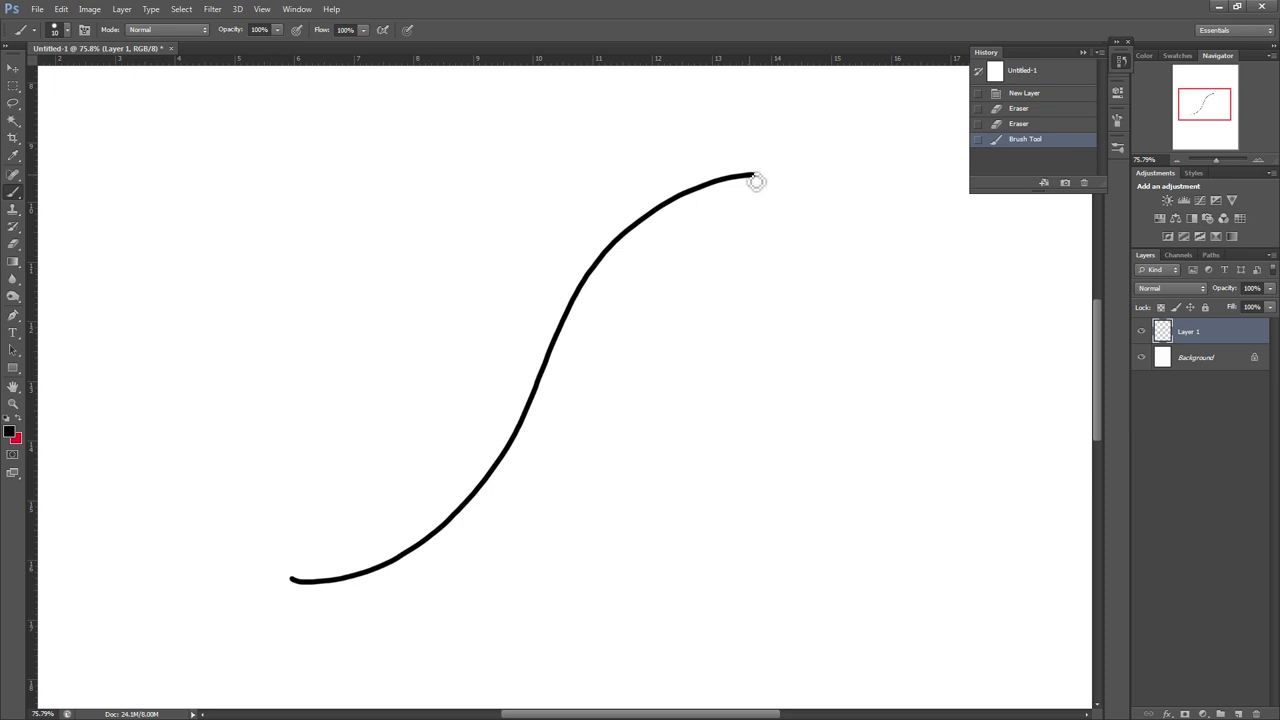
pyautogui.moveTo(756, 181)
pyautogui.mouseDown()
pyautogui.moveTo(727, 171)
pyautogui.moveTo(587, 198)
pyautogui.moveTo(290, 580)
pyautogui.mouseUp()
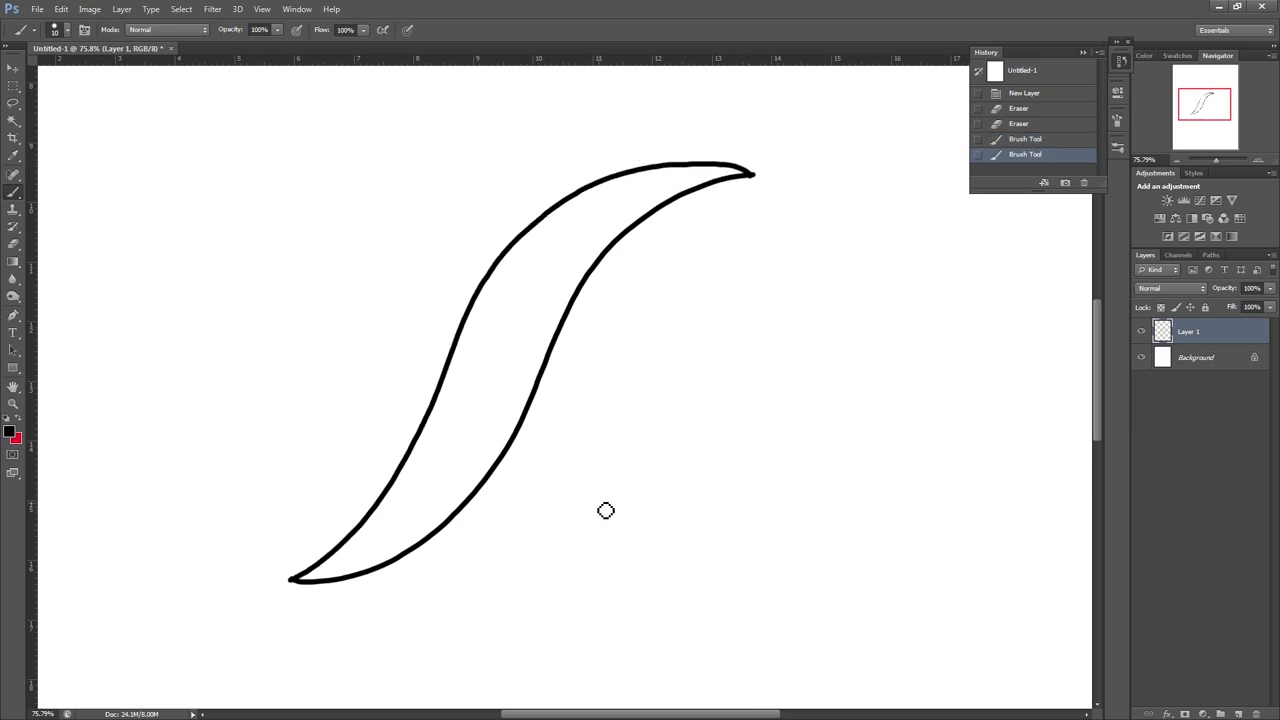
# Step: Clean up the upper pointed tip of the S-shaped outline with small eraser and brush touches
pyautogui.scroll(-1, 670, 420)
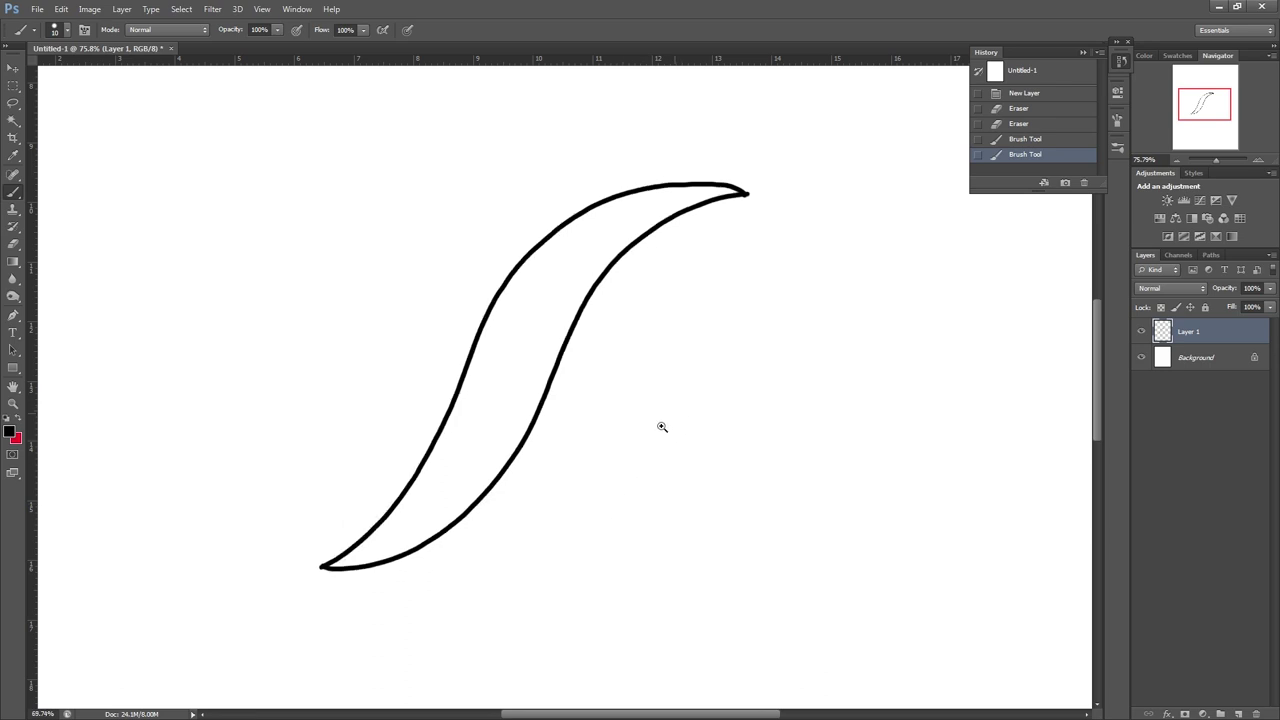
pyautogui.press('e')
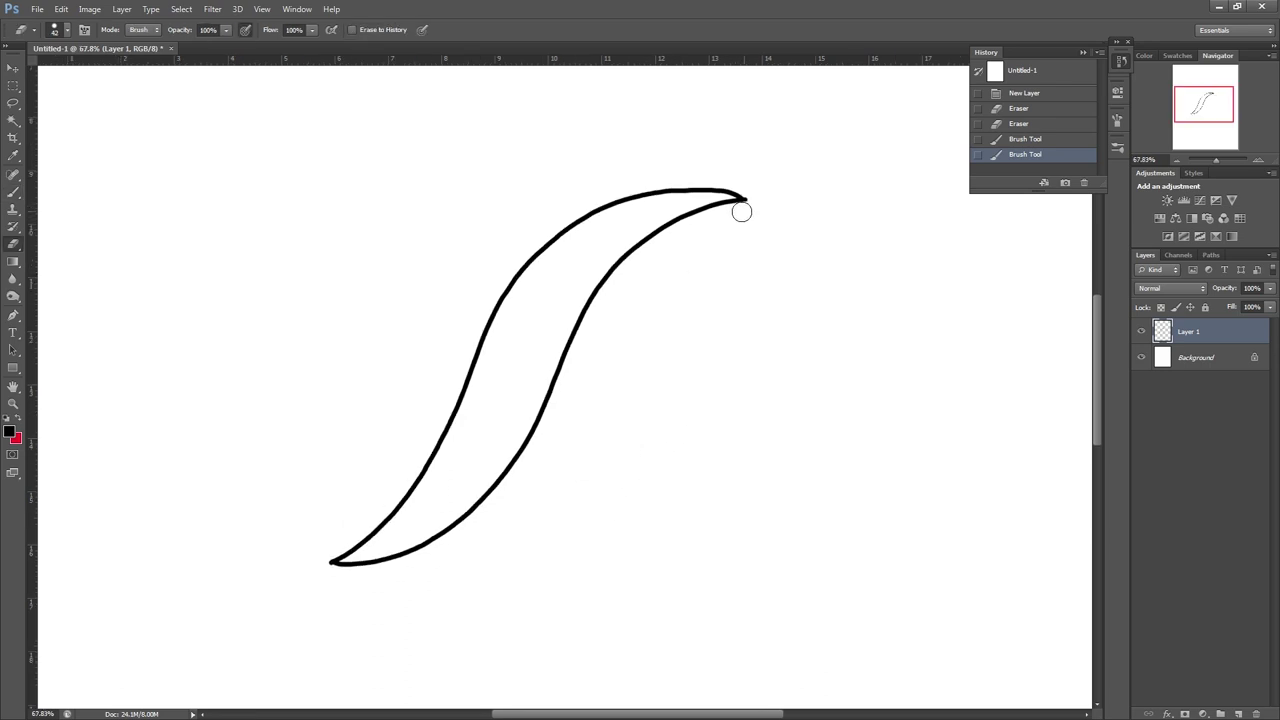
pyautogui.moveTo(741, 211); pyautogui.dragTo(757, 197)
pyautogui.hotkey('ctrl', 'z')
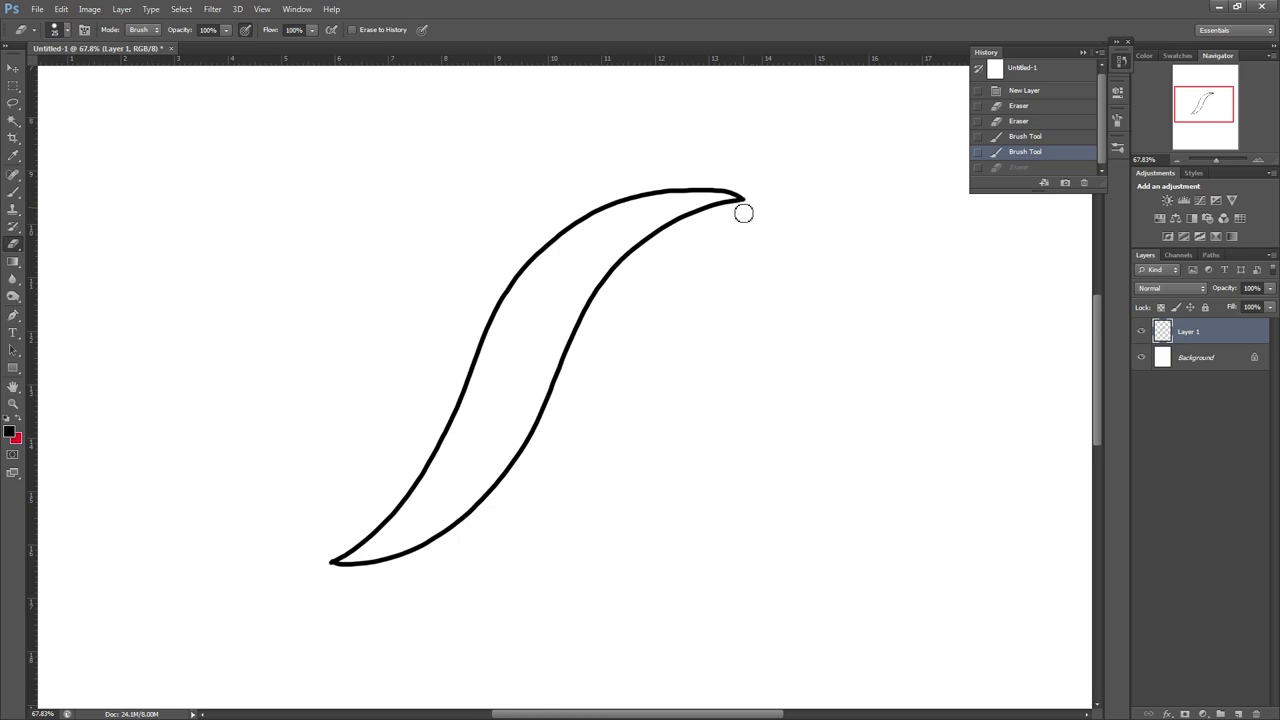
pyautogui.hotkey('ctrl', 'z')
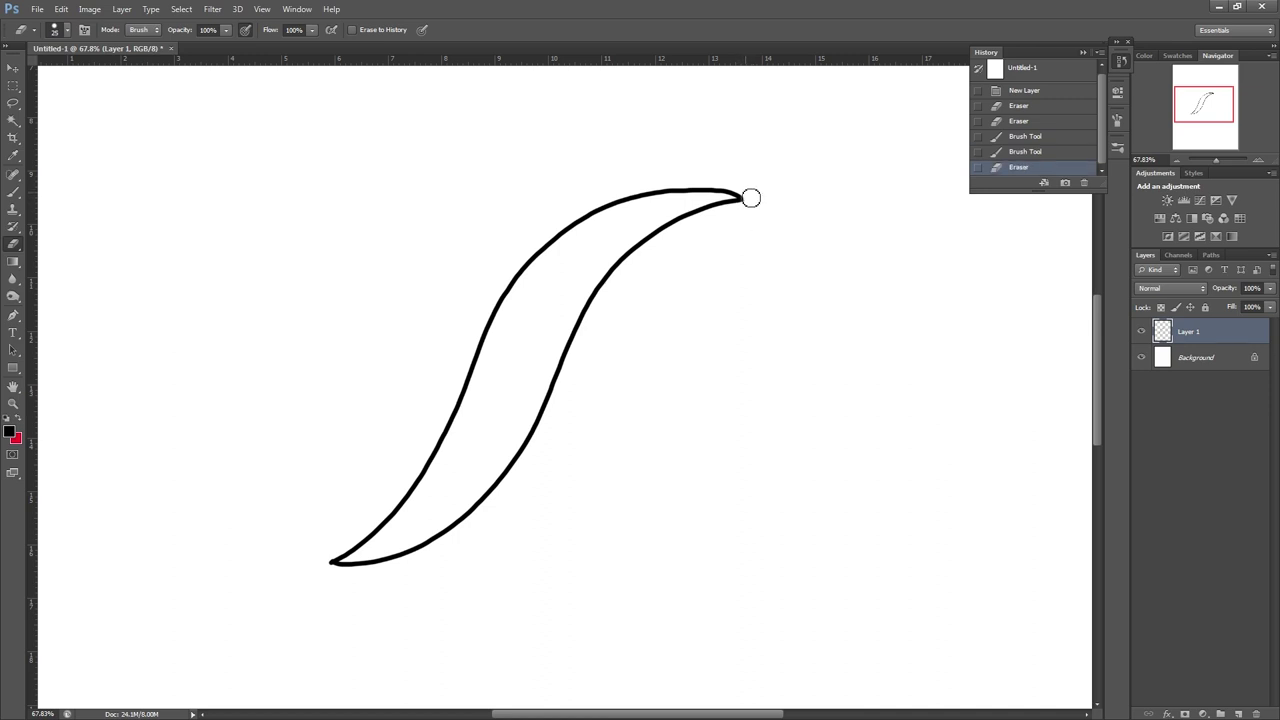
pyautogui.click(752, 206)
pyautogui.press('b')
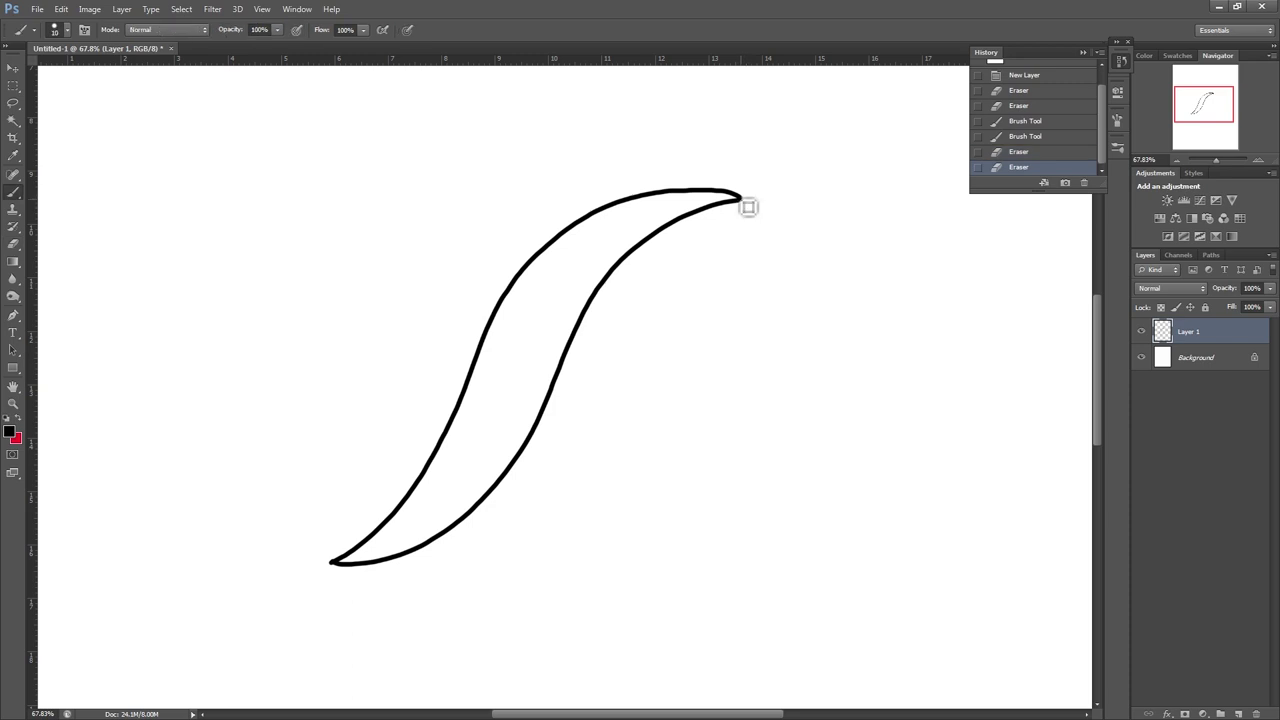
pyautogui.click(749, 206)
pyautogui.click(750, 207)
pyautogui.press('e')
pyautogui.click(779, 195)
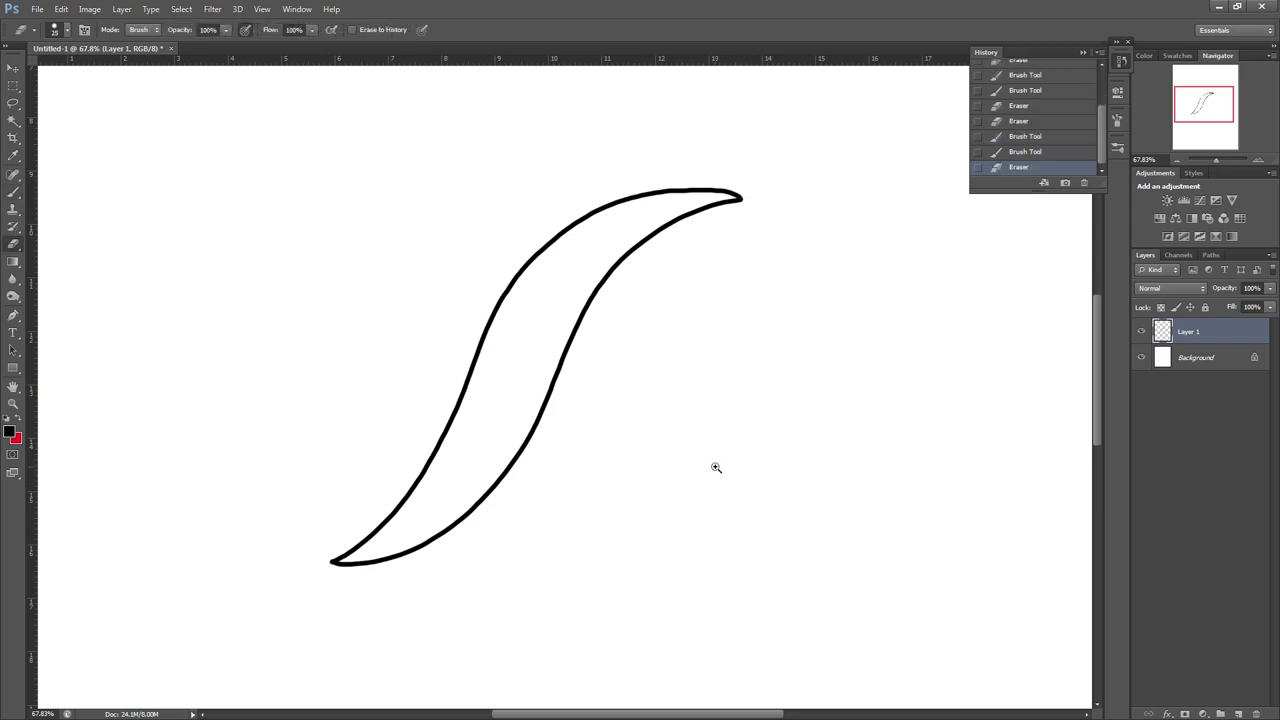
# Step: Enclose the entire S-shaped outline in a rectangular marquee selection with a small margin around it
pyautogui.moveTo(717, 466); pyautogui.dragTo(689, 494)
pyautogui.moveTo(500, 480); pyautogui.dragTo(714, 480)
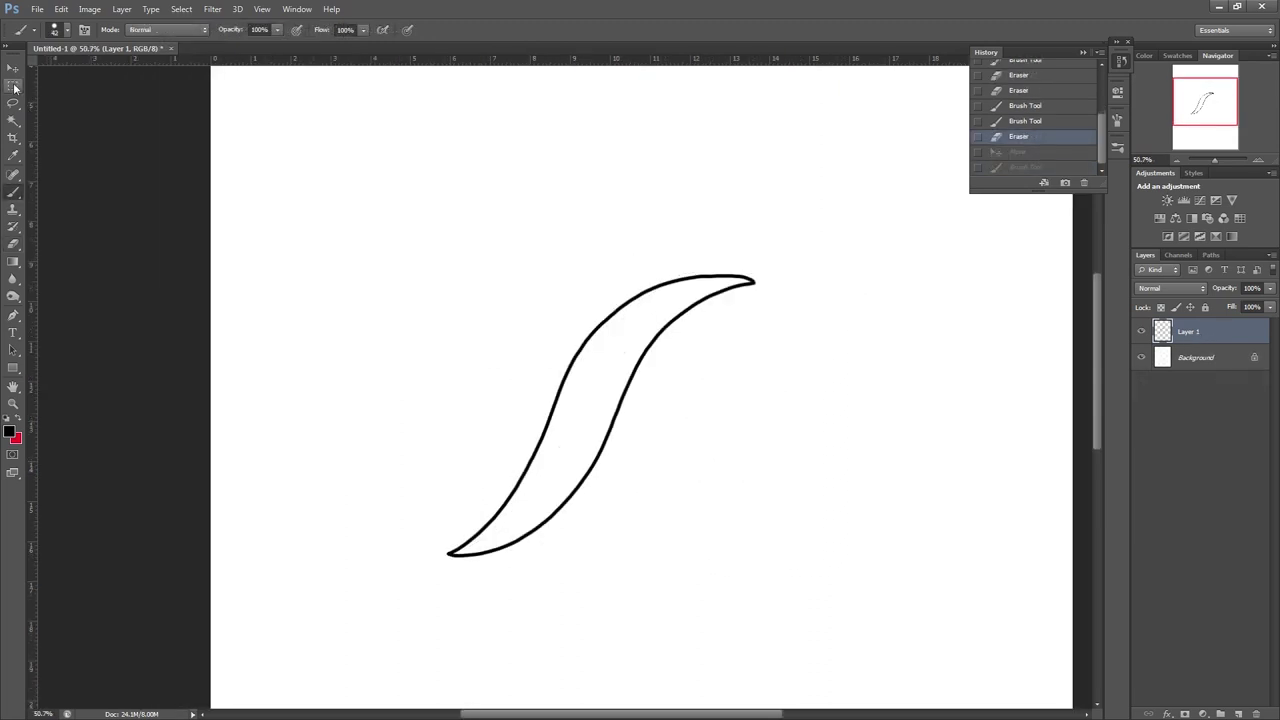
pyautogui.click(13, 86)
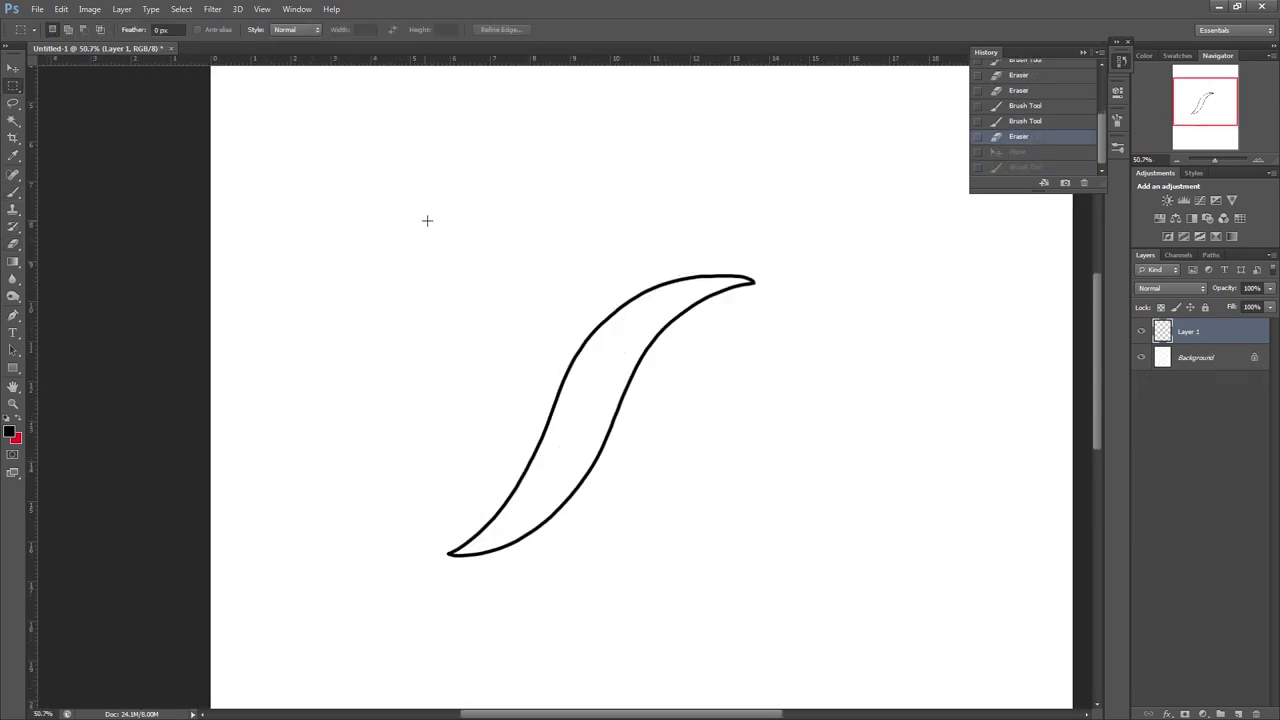
pyautogui.moveTo(425, 220)
pyautogui.mouseDown()
pyautogui.moveTo(801, 501)
pyautogui.moveTo(845, 577)
pyautogui.mouseUp()
pyautogui.moveTo(793, 482); pyautogui.dragTo(767, 485)
pyautogui.click(580, 183)
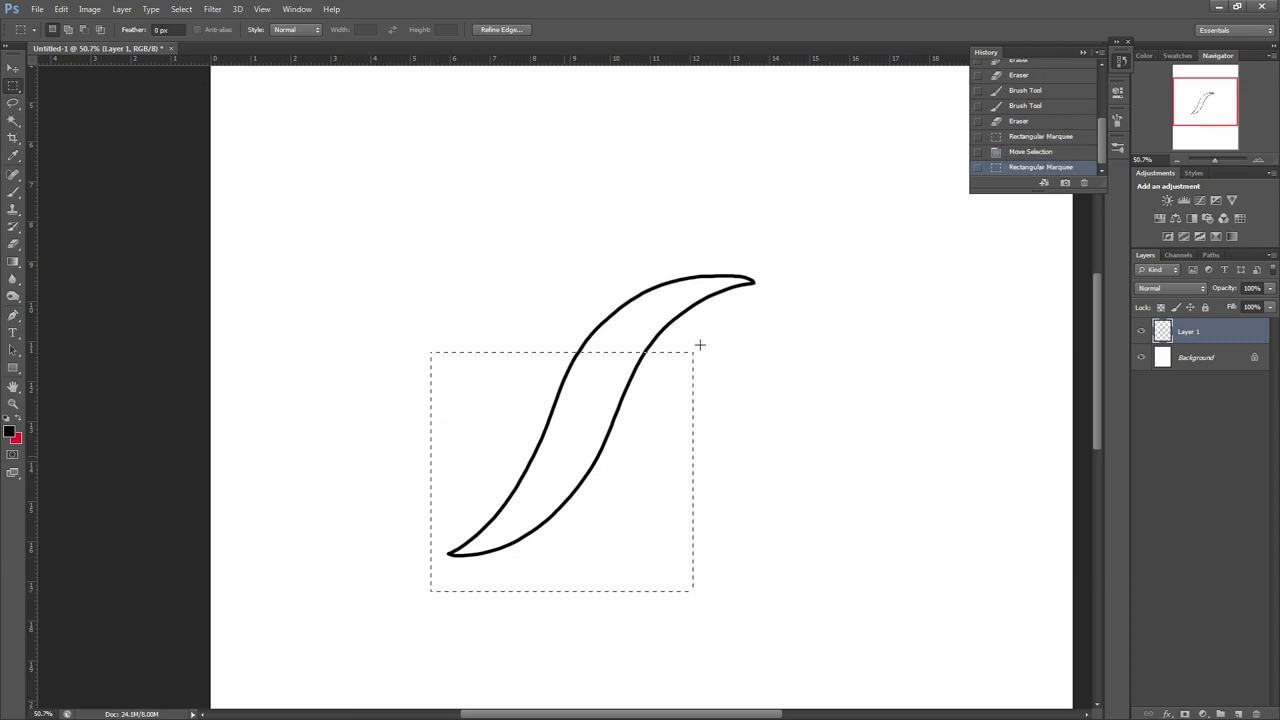
pyautogui.moveTo(700, 345); pyautogui.dragTo(774, 262)
pyautogui.moveTo(734, 327); pyautogui.dragTo(730, 320)
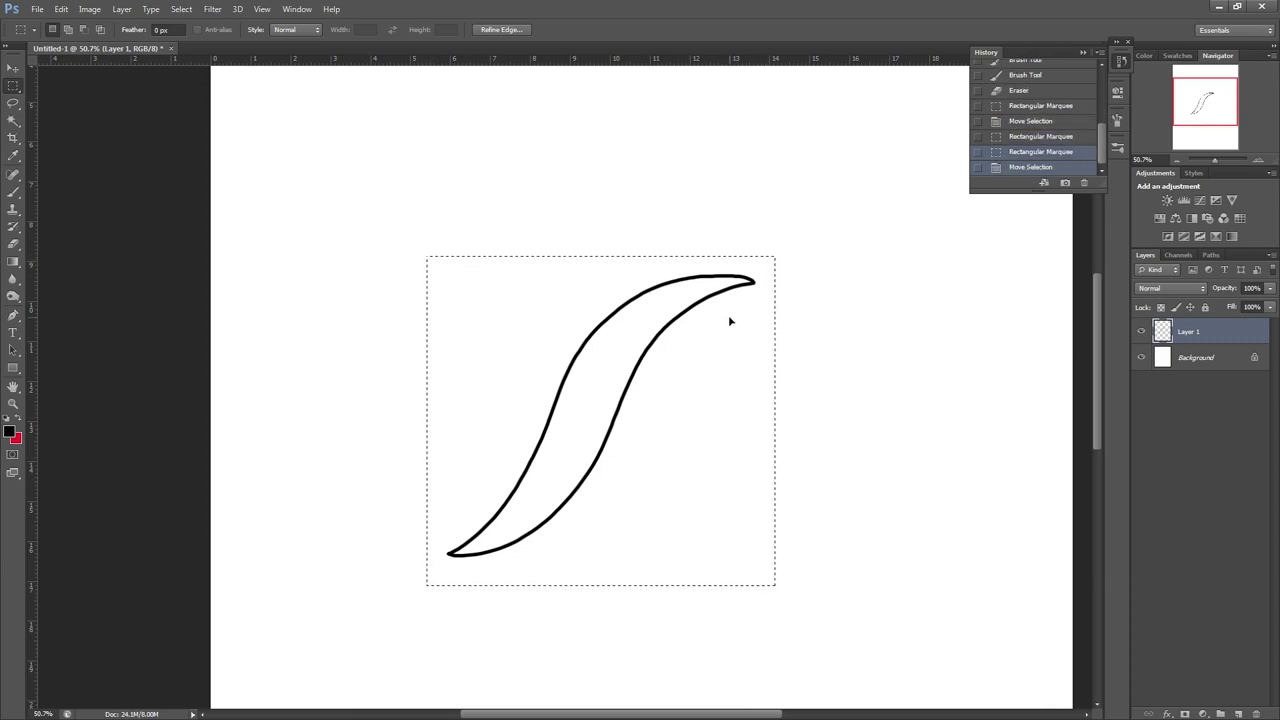
# Step: Define the selected shape as a brush preset named "armour detail brush 1"
pyautogui.click(61, 9)
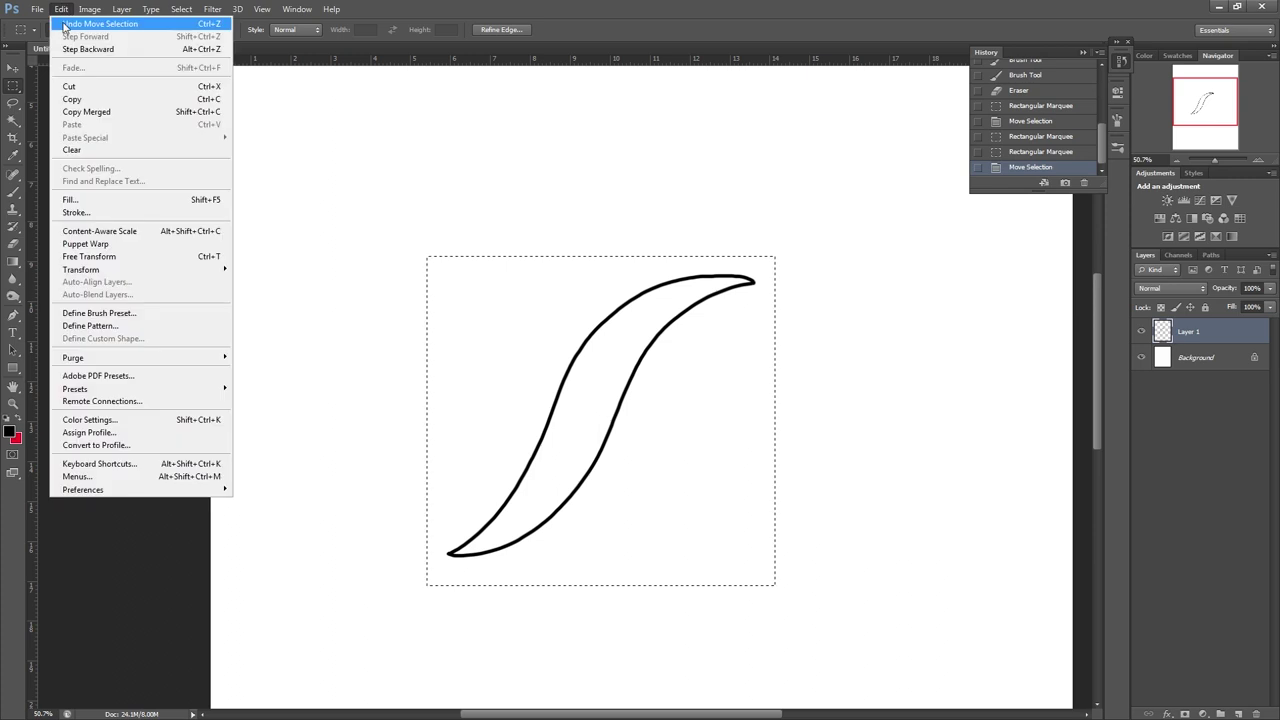
pyautogui.click(157, 313)
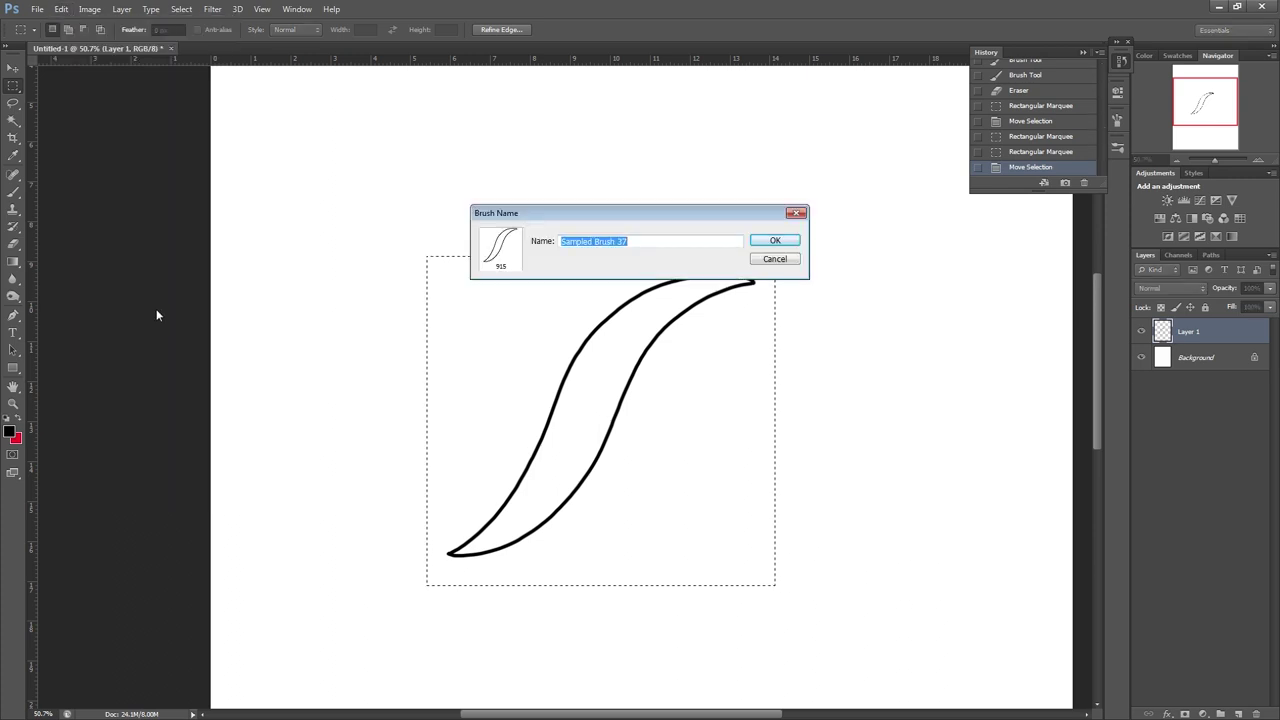
pyautogui.write('armour de')
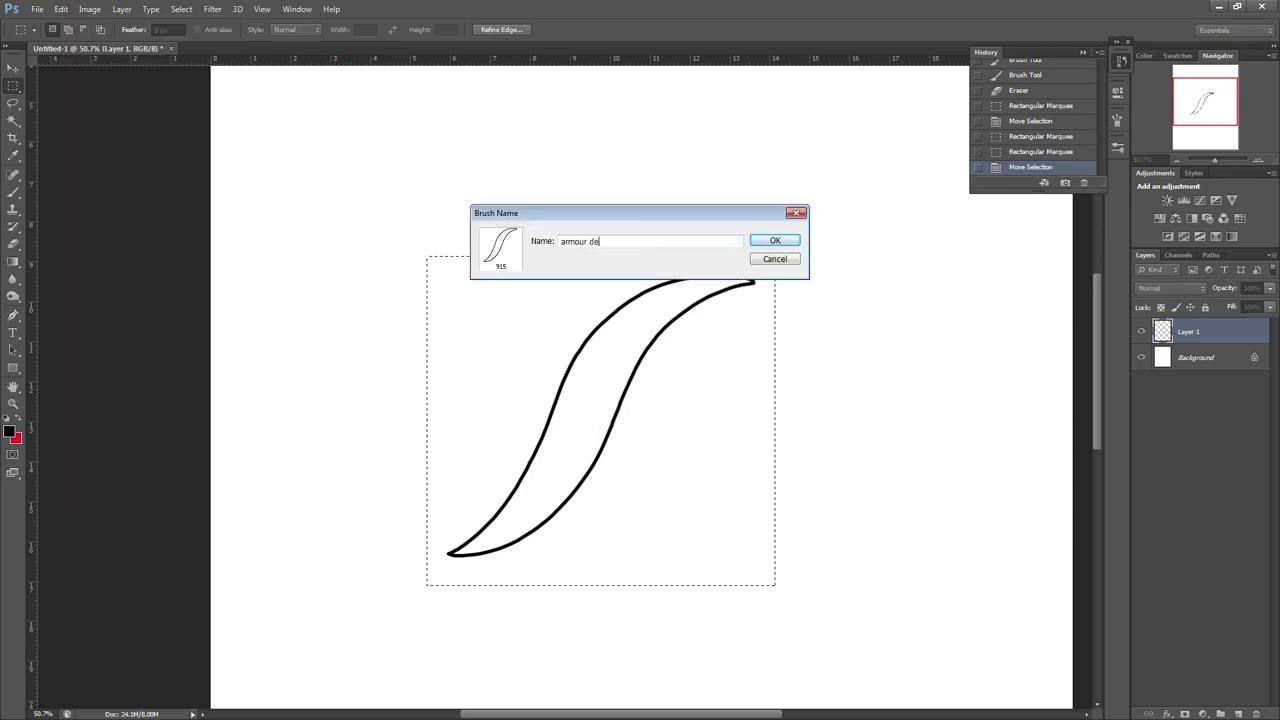
pyautogui.write('tail brush 1')
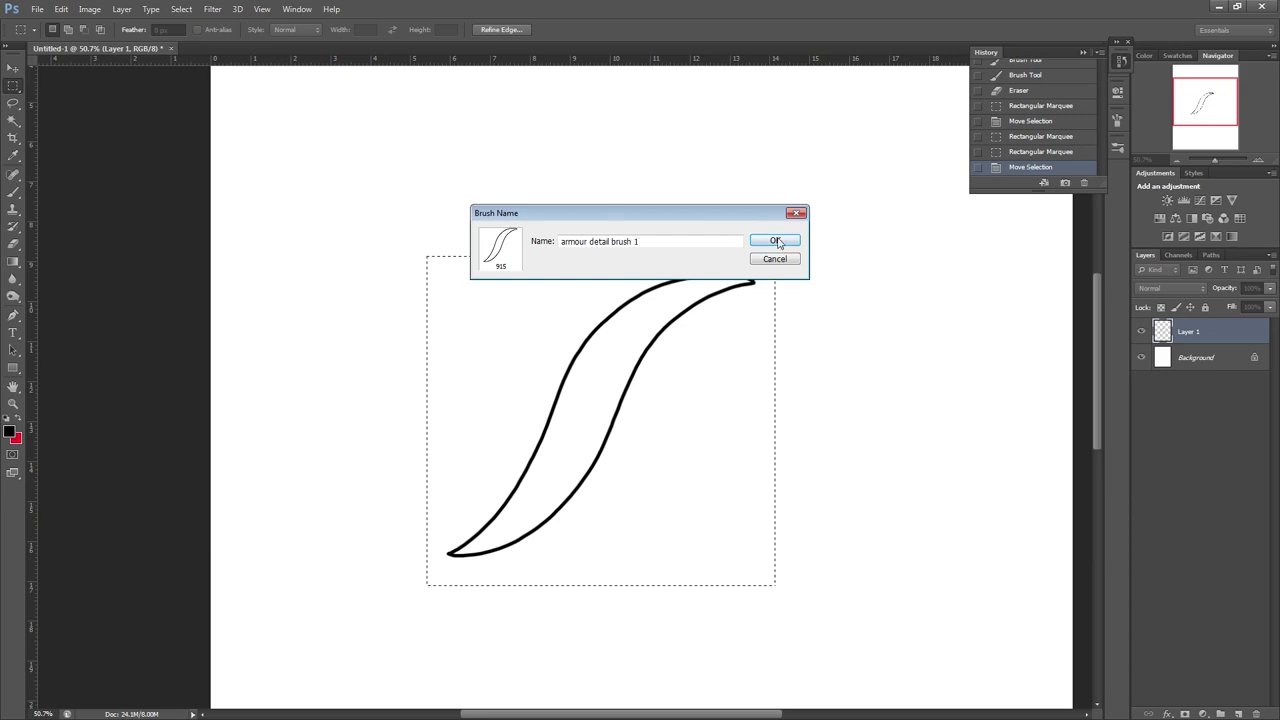
pyautogui.click(778, 240)
# Step: Deselect, choose the newly defined 915 px brush, reduce it to 300 px, and paint and undo a test stroke
pyautogui.rightClick(842, 465)
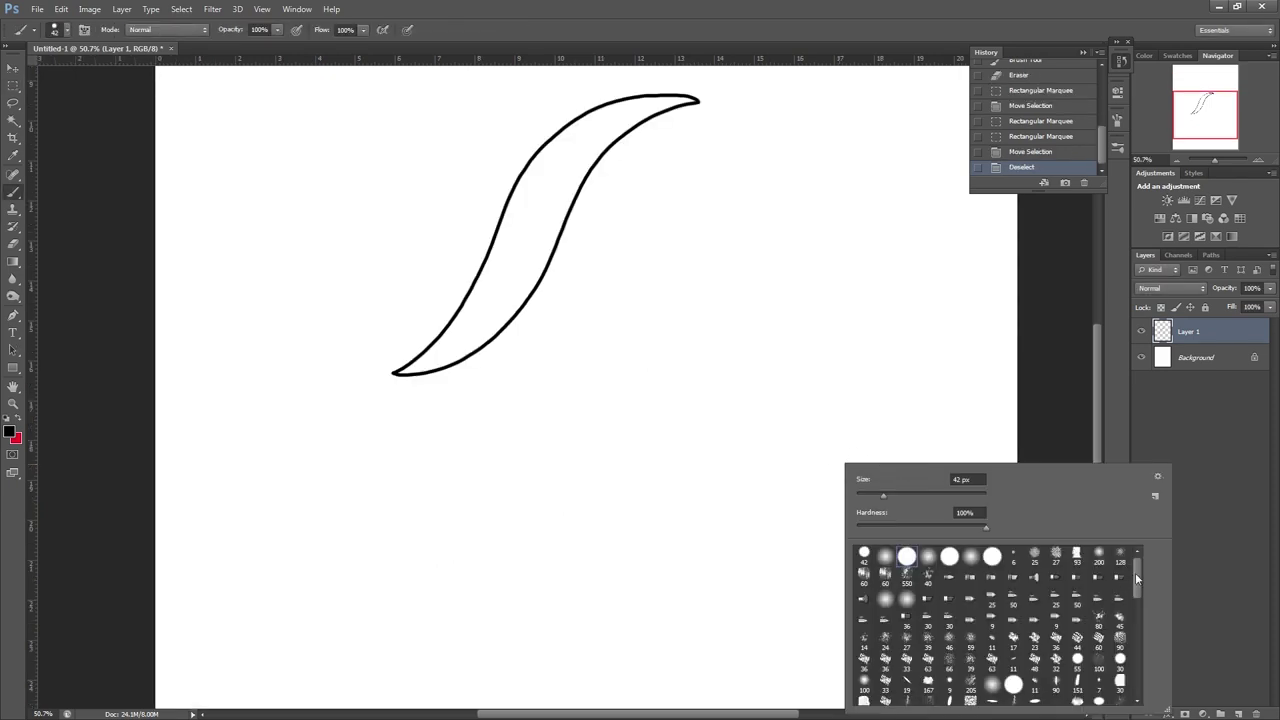
pyautogui.moveTo(1136, 577); pyautogui.dragTo(1147, 699)
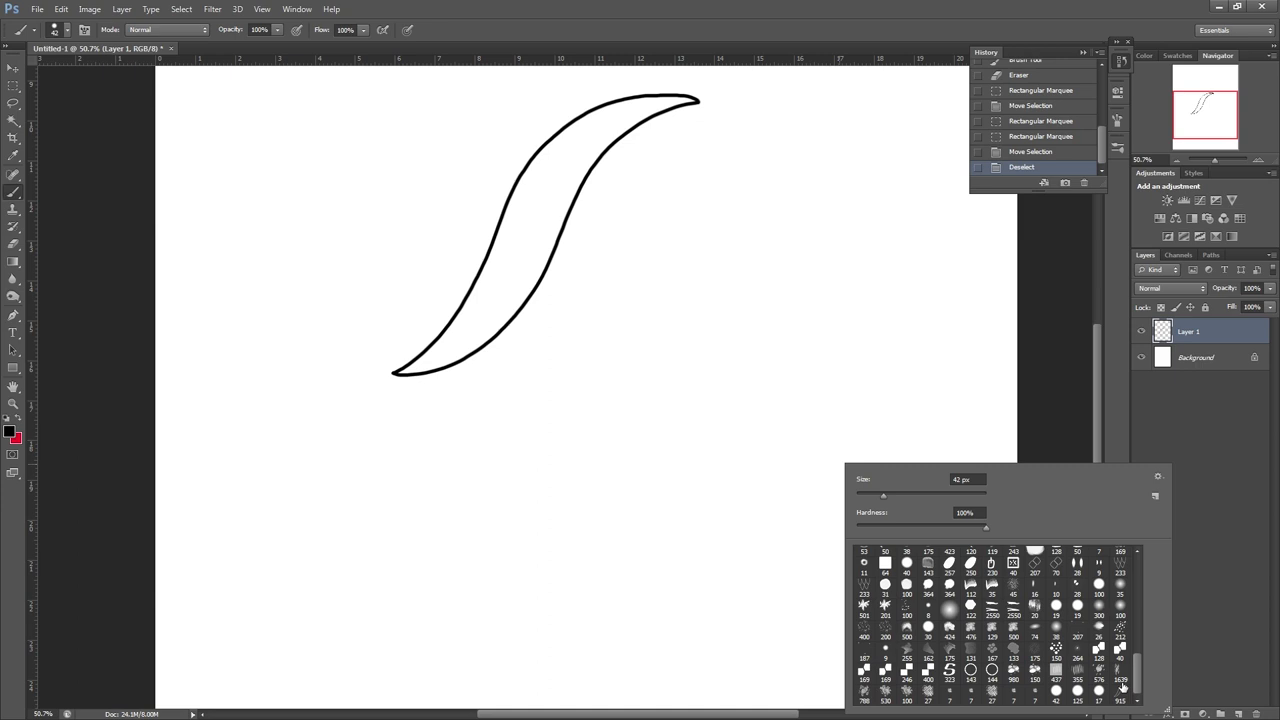
pyautogui.click(1119, 690)
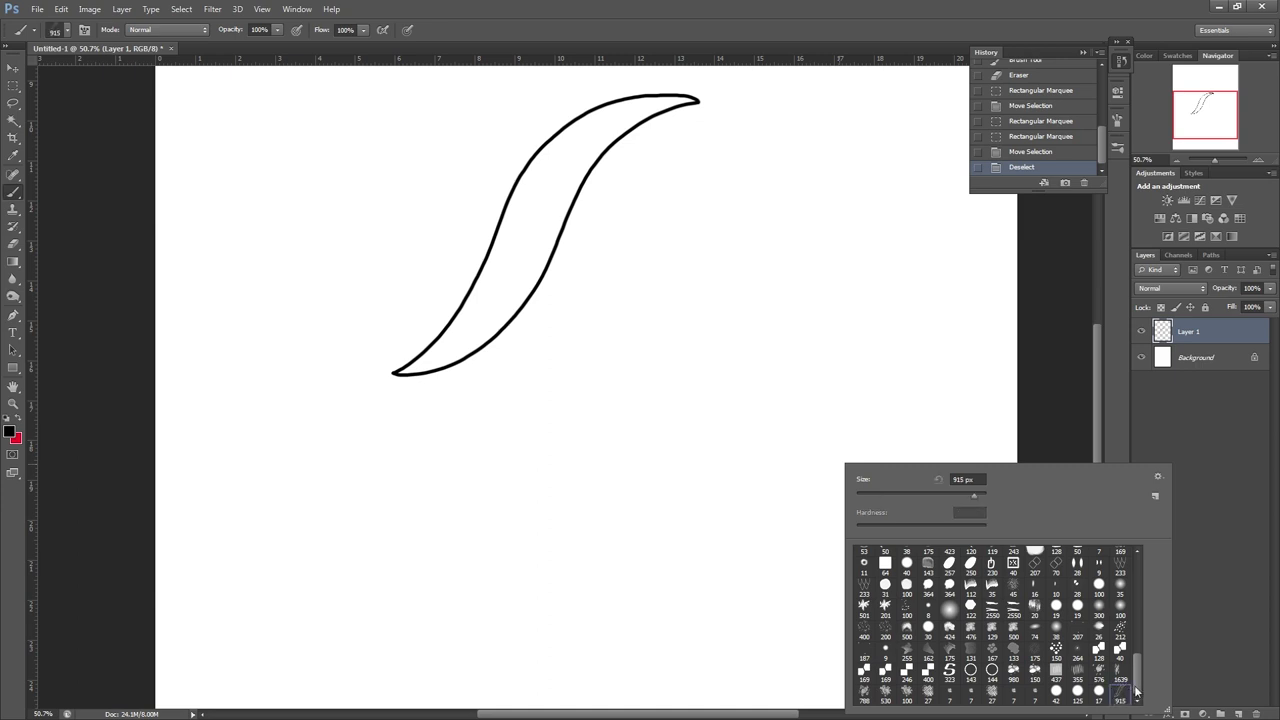
pyautogui.press('Return')
pyautogui.moveTo(644, 513)
pyautogui.mouseDown()
pyautogui.moveTo(651, 420)
pyautogui.moveTo(691, 286)
pyautogui.moveTo(790, 345)
pyautogui.moveTo(510, 550)
pyautogui.moveTo(727, 196)
pyautogui.mouseUp()
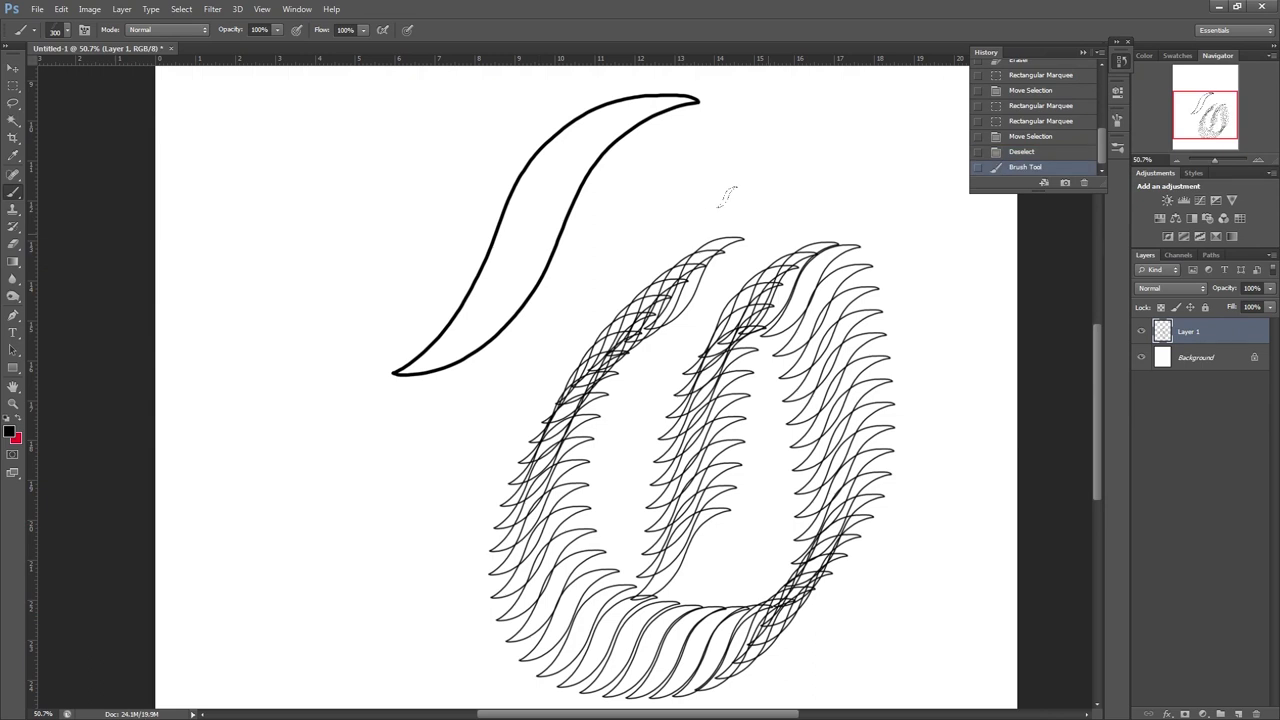
pyautogui.hotkey('ctrl', 'z')
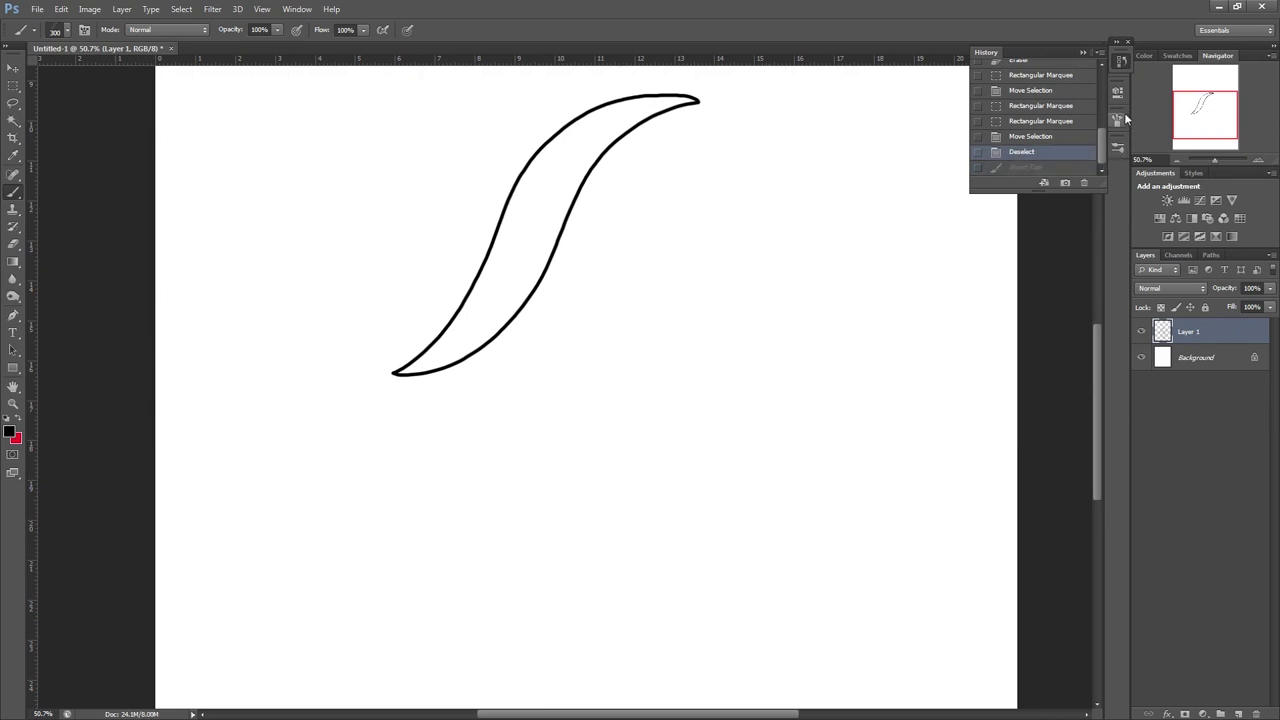
# Step: Set the brush tip's spacing to 93% and its angle to -31° so the shapes link into a rope
pyautogui.click(1119, 121)
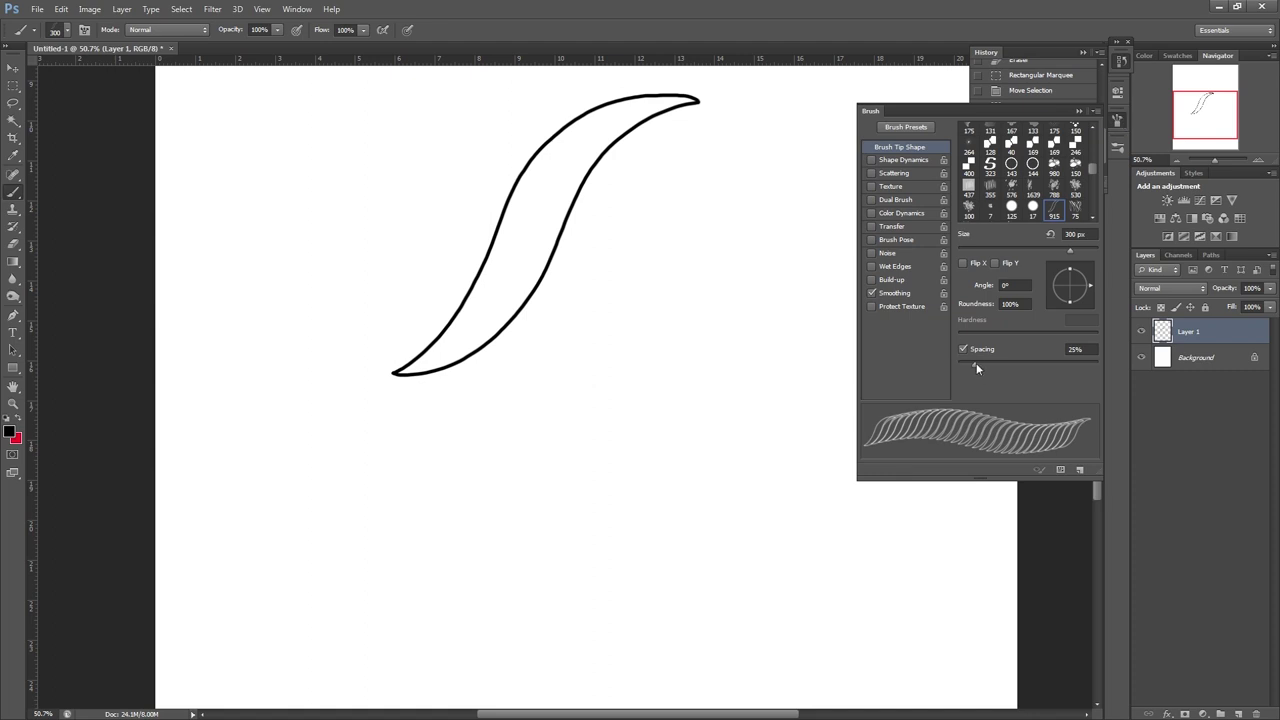
pyautogui.moveTo(978, 366); pyautogui.dragTo(1002, 366)
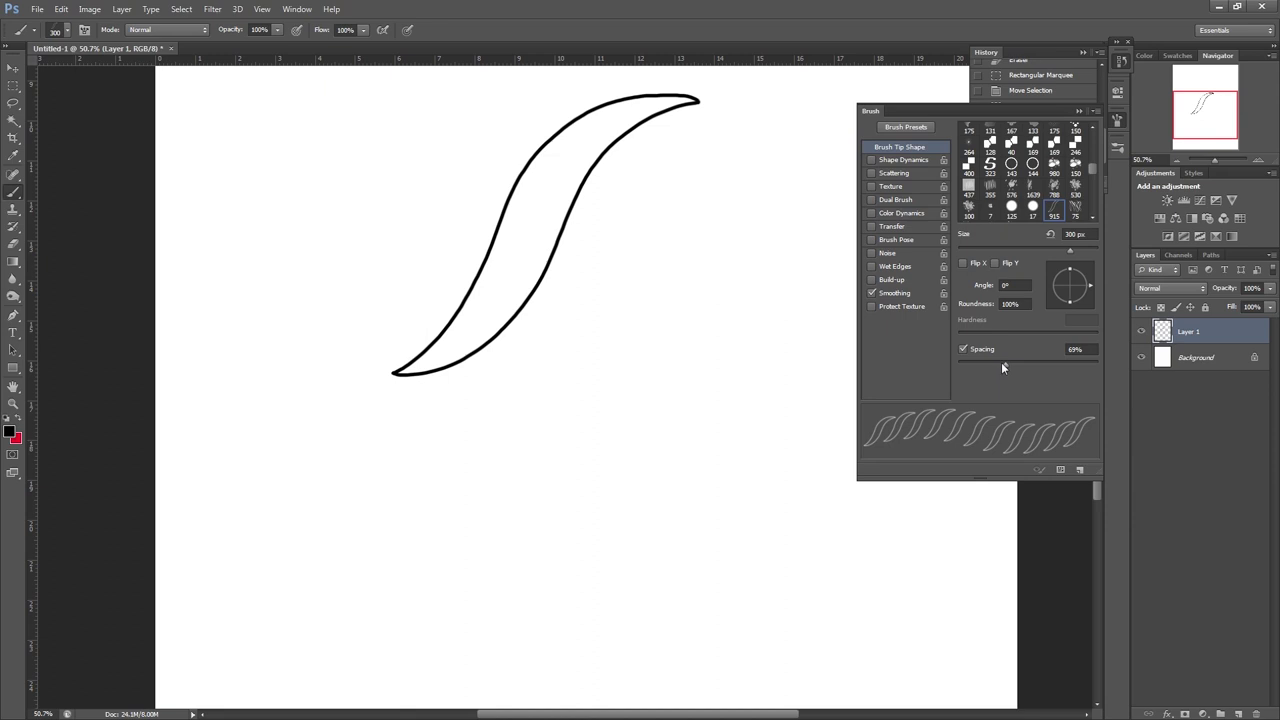
pyautogui.moveTo(1090, 286); pyautogui.dragTo(1095, 300)
pyautogui.moveTo(1006, 366); pyautogui.dragTo(1018, 365)
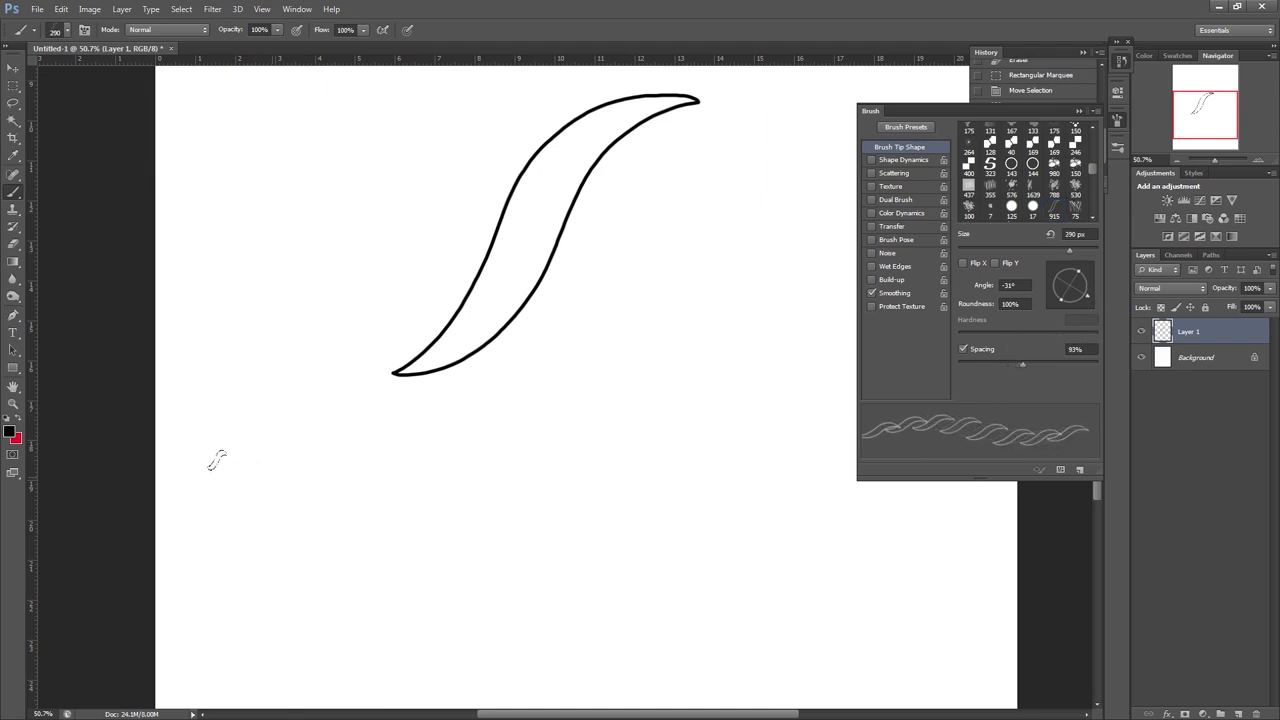
# Step: Test the brush with a horizontal stroke and a vertical stroke on the blank canvas, undoing each one
pyautogui.moveTo(249, 478); pyautogui.dragTo(776, 530)
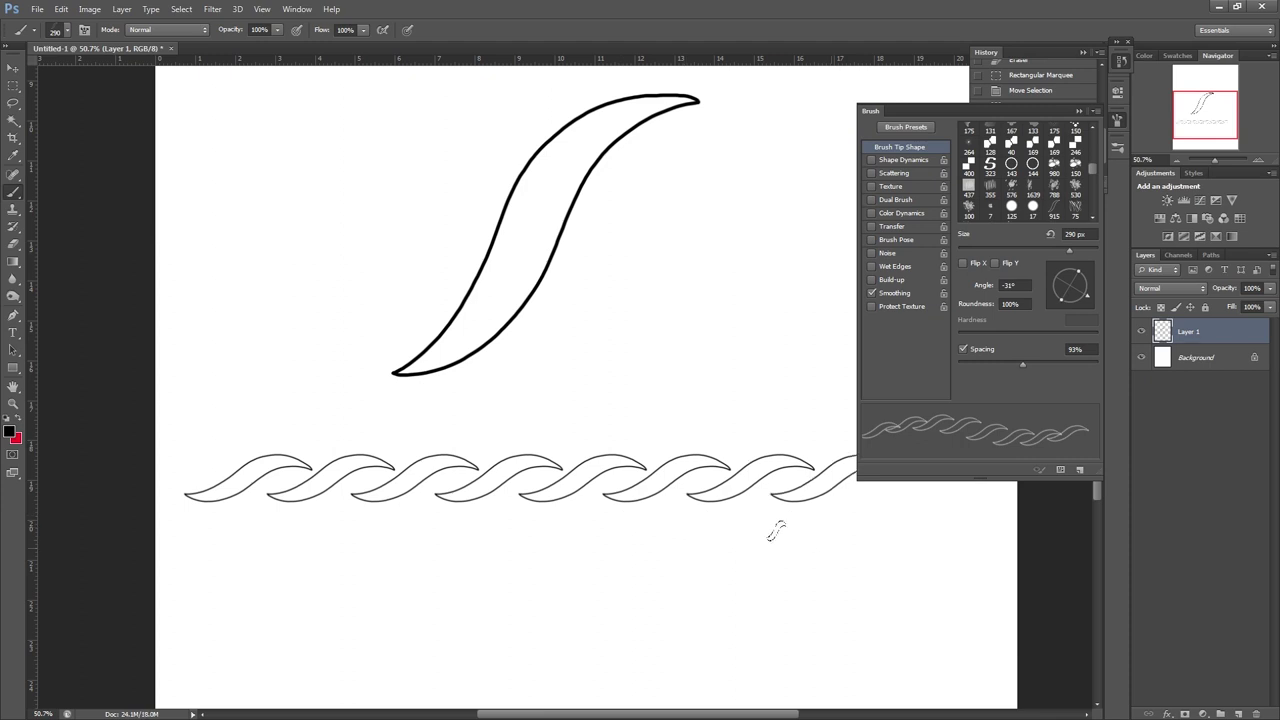
pyautogui.hotkey('ctrl', 'z')
pyautogui.click(644, 596)
pyautogui.moveTo(649, 530); pyautogui.dragTo(667, 175)
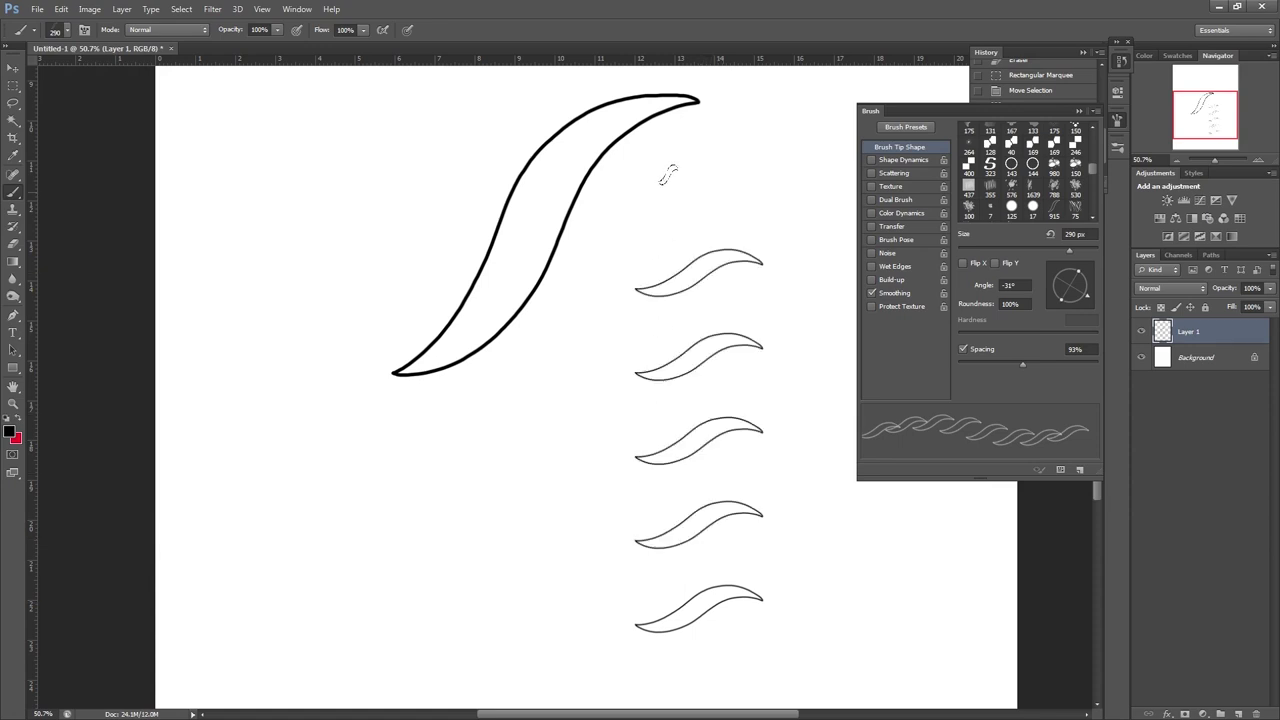
pyautogui.hotkey('ctrl', 'z')
# Step: Enable Shape Dynamics for the brush and set the Angle Jitter control to Direction
pyautogui.click(872, 160)
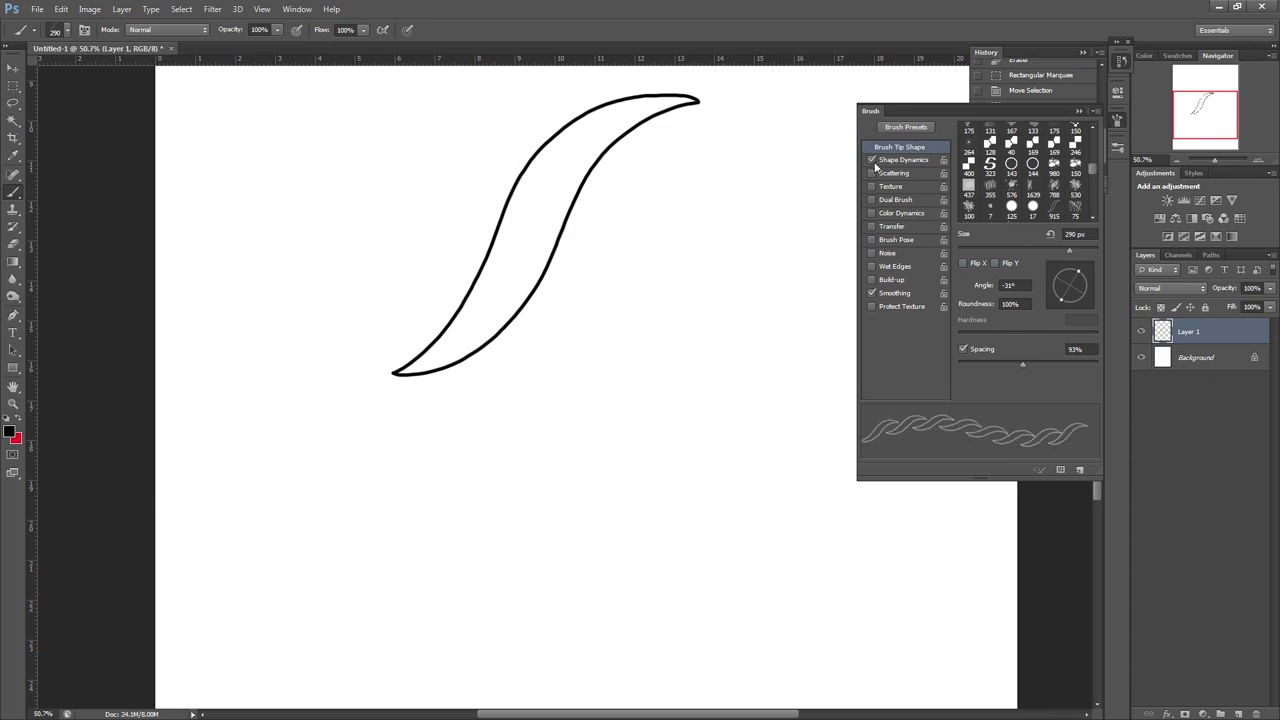
pyautogui.click(888, 161)
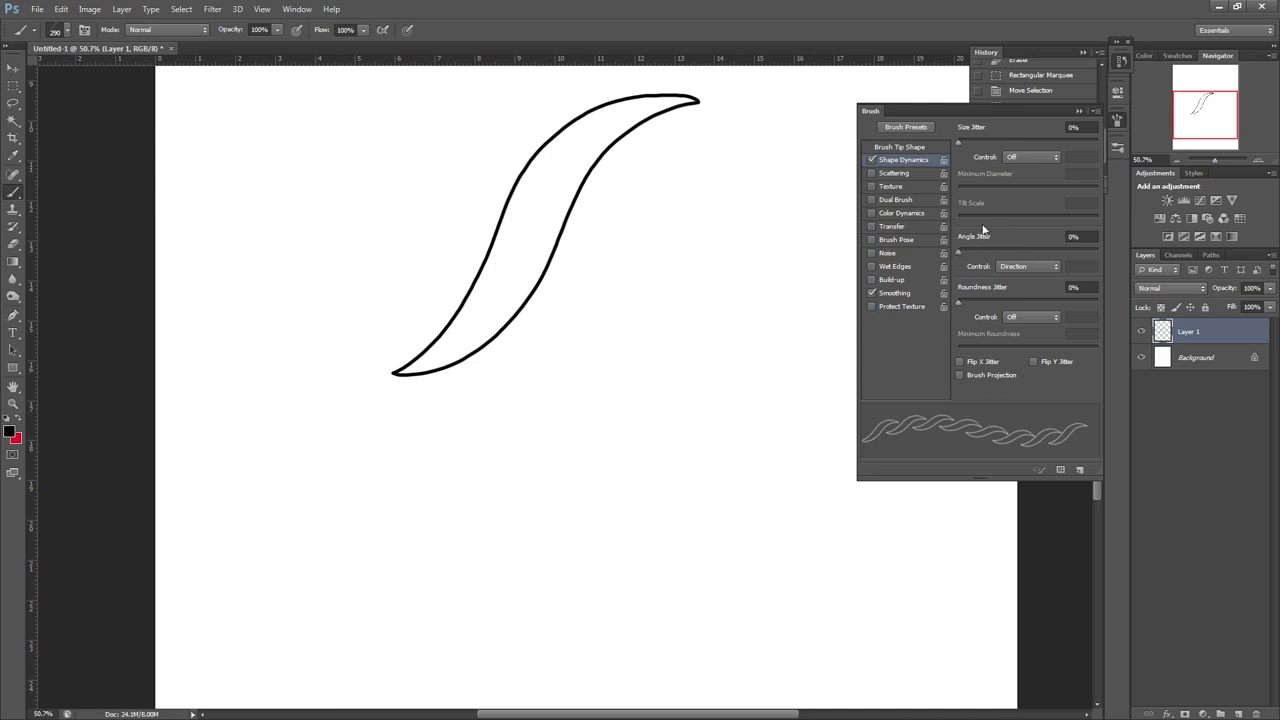
pyautogui.click(1052, 264)
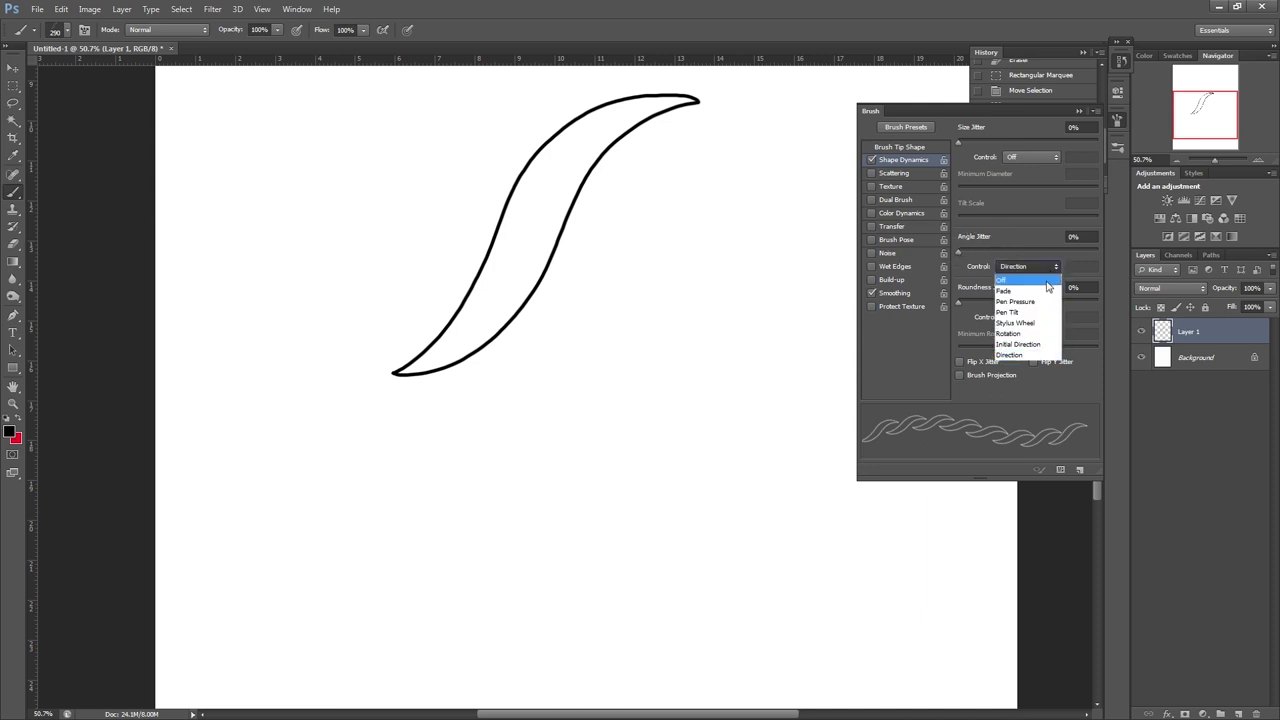
pyautogui.click(1024, 355)
# Step: Paint straight and curved rope test strokes beside the outline, reducing the brush size and undoing between tries
pyautogui.moveTo(666, 506); pyautogui.dragTo(673, 325)
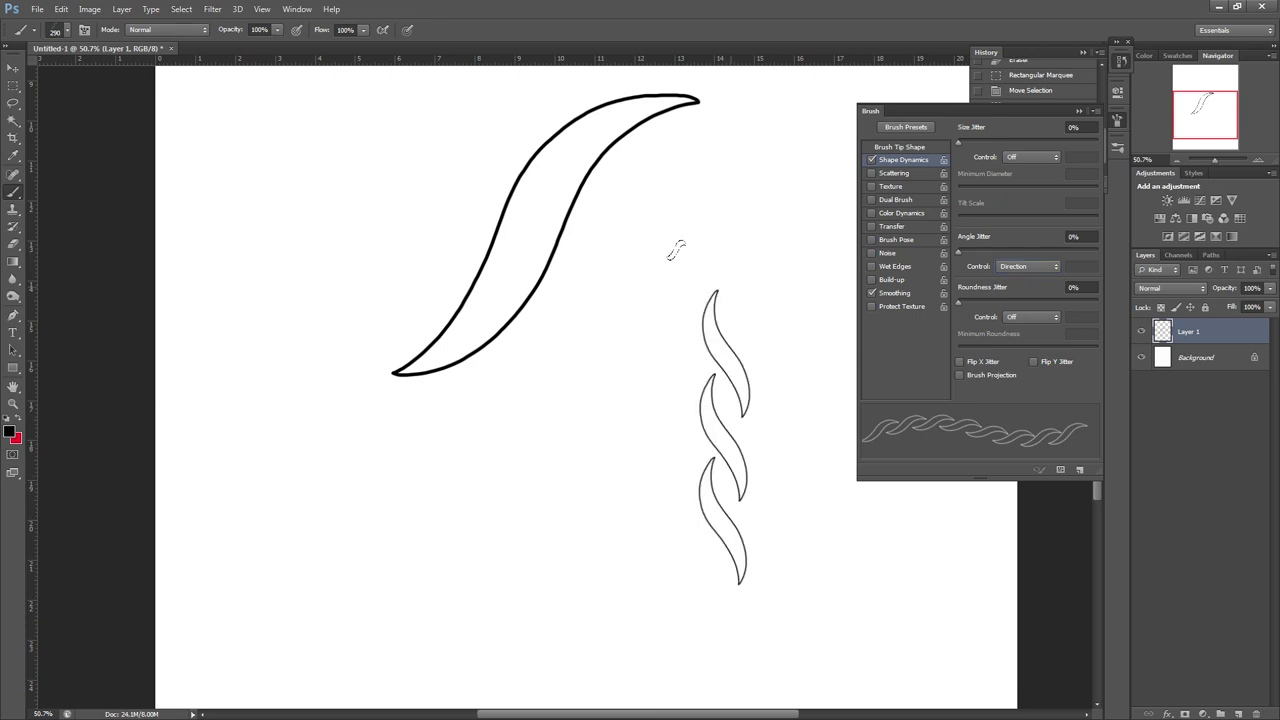
pyautogui.moveTo(578, 474)
pyautogui.mouseDown()
pyautogui.moveTo(509, 446)
pyautogui.moveTo(411, 451)
pyautogui.mouseUp()
pyautogui.moveTo(788, 256)
pyautogui.mouseDown()
pyautogui.moveTo(591, 571)
pyautogui.moveTo(598, 580)
pyautogui.moveTo(801, 163)
pyautogui.mouseUp()
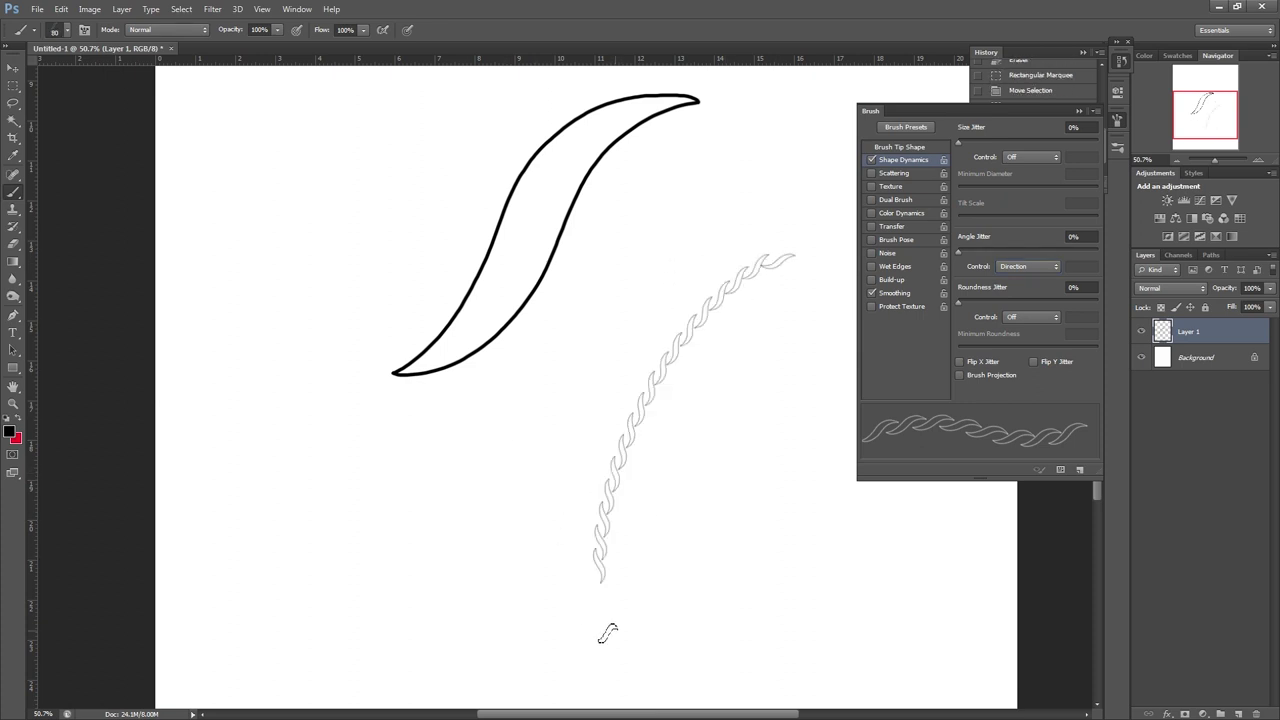
pyautogui.hotkey('ctrl', 'z')
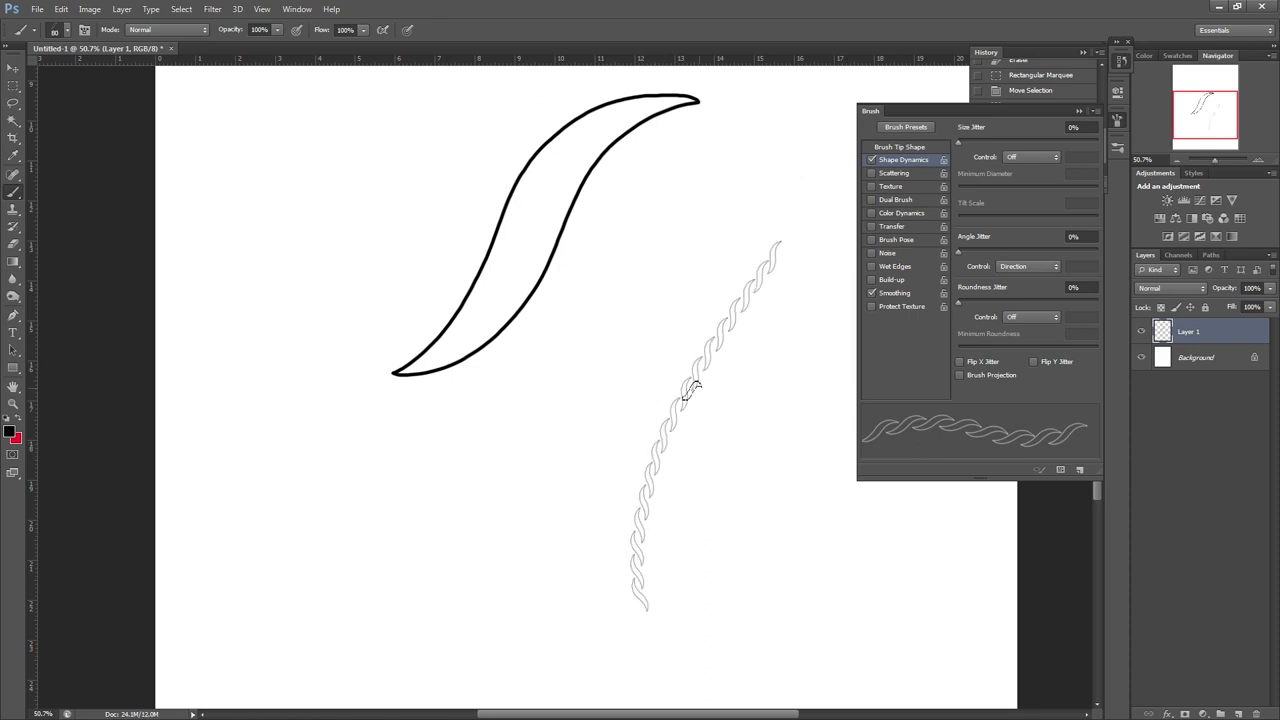
pyautogui.hotkey('ctrl', 'z')
pyautogui.moveTo(658, 498); pyautogui.dragTo(695, 287)
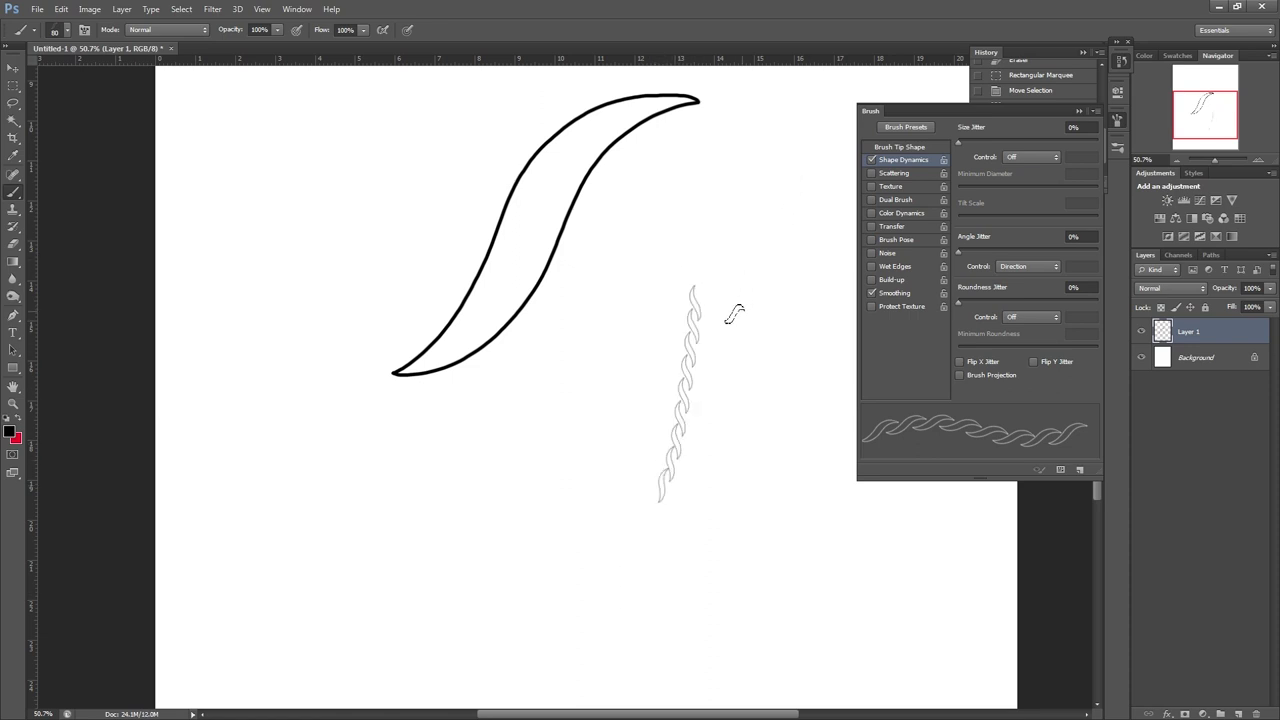
pyautogui.hotkey('ctrl', 'z')
pyautogui.moveTo(772, 265); pyautogui.dragTo(754, 491)
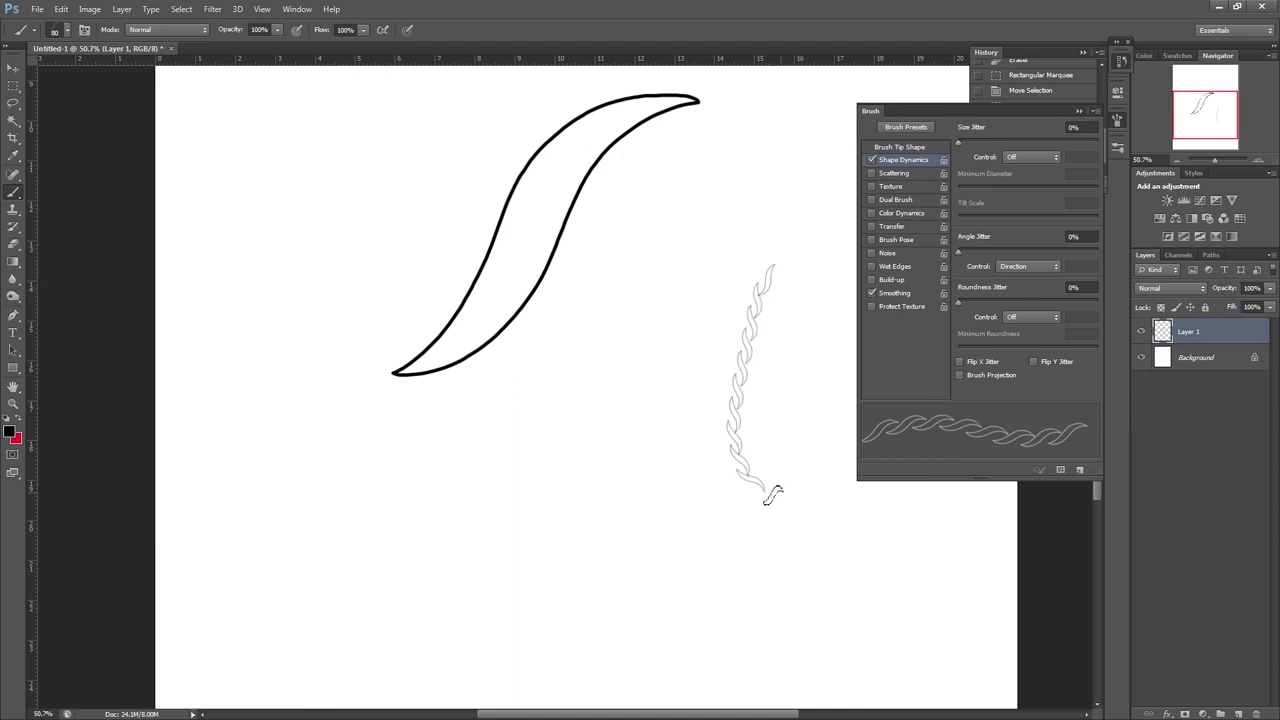
# Step: Undo the test stroke and save the brush as a preset named "armour detail brush 1 1" with its size captured
pyautogui.hotkey('ctrl', 'z')
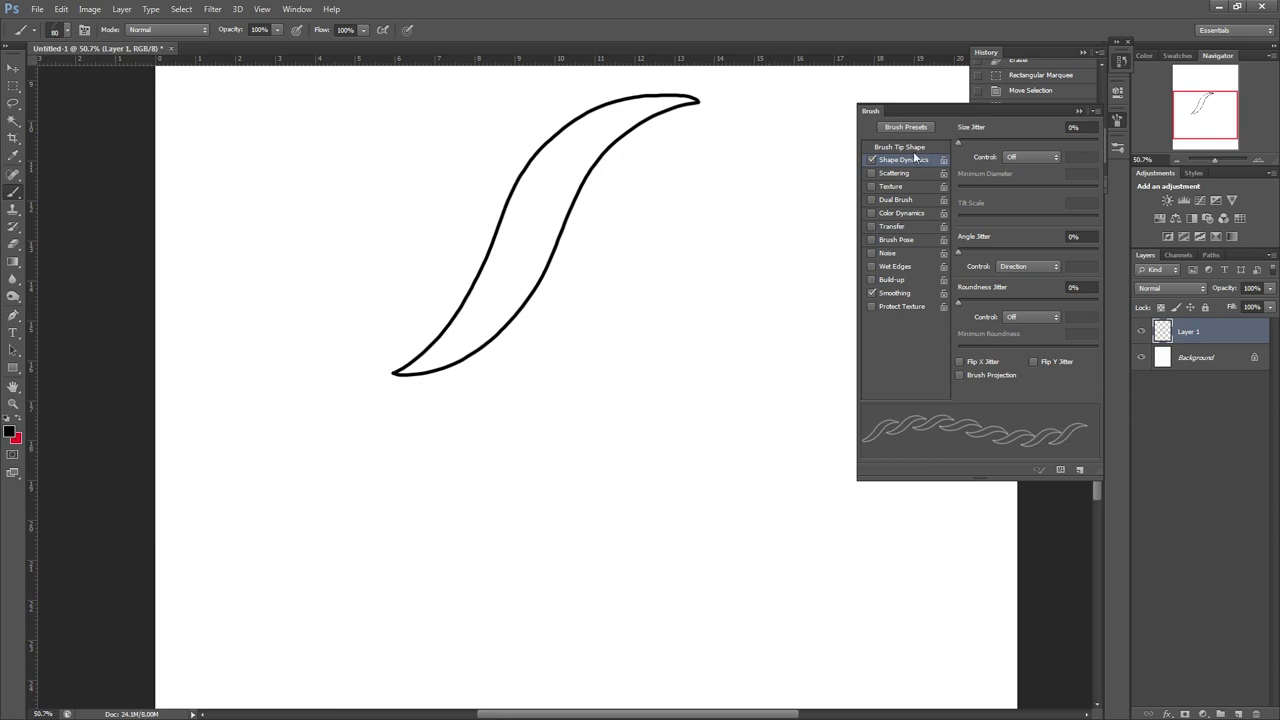
pyautogui.click(918, 147)
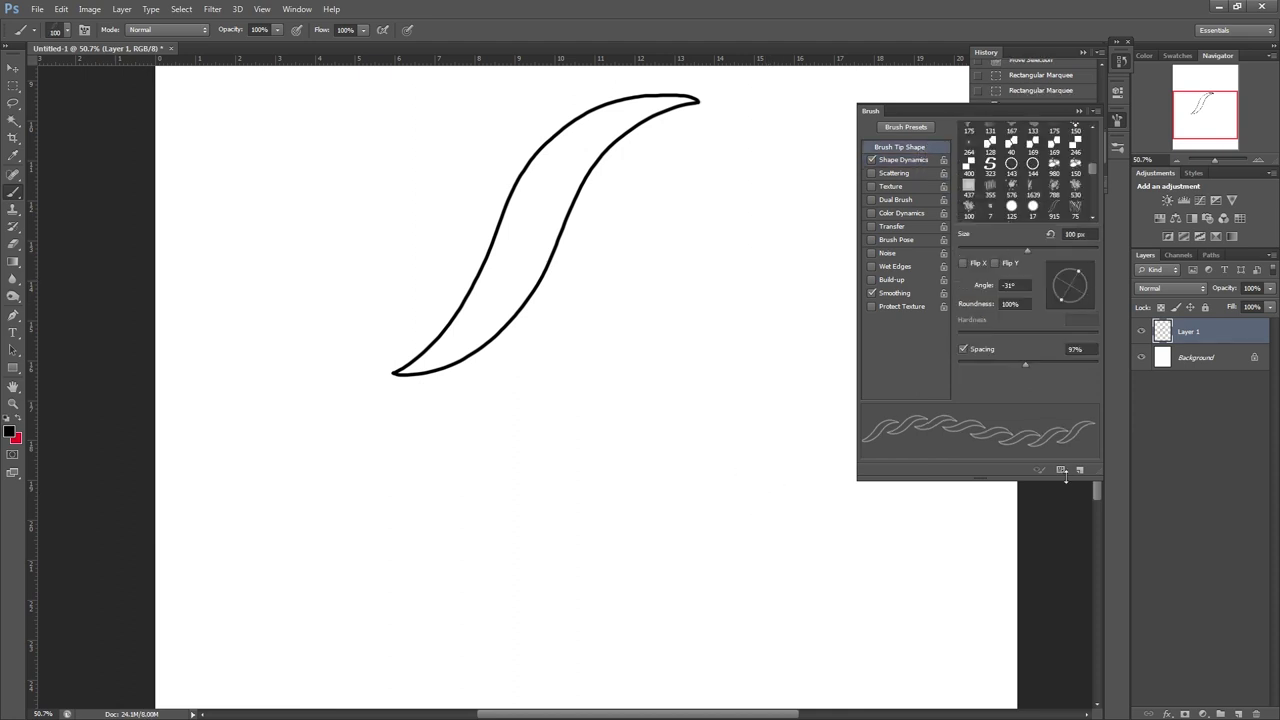
pyautogui.click(1080, 470)
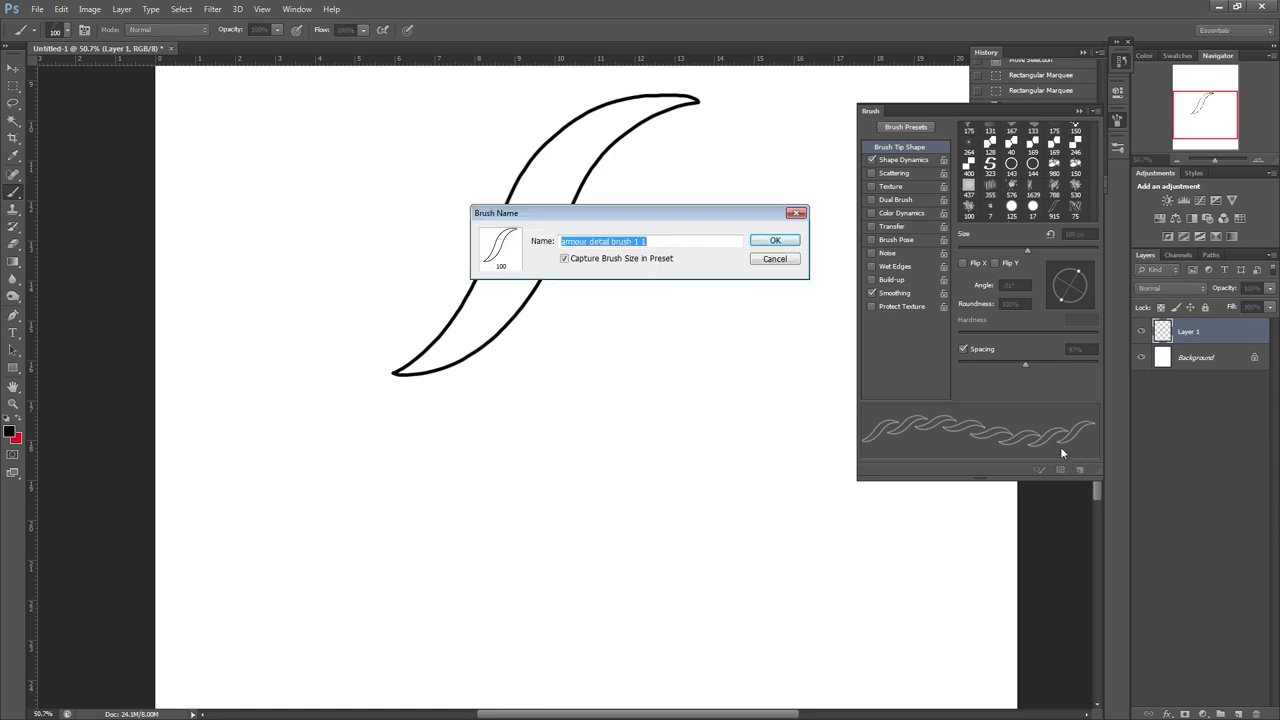
pyautogui.click(792, 240)
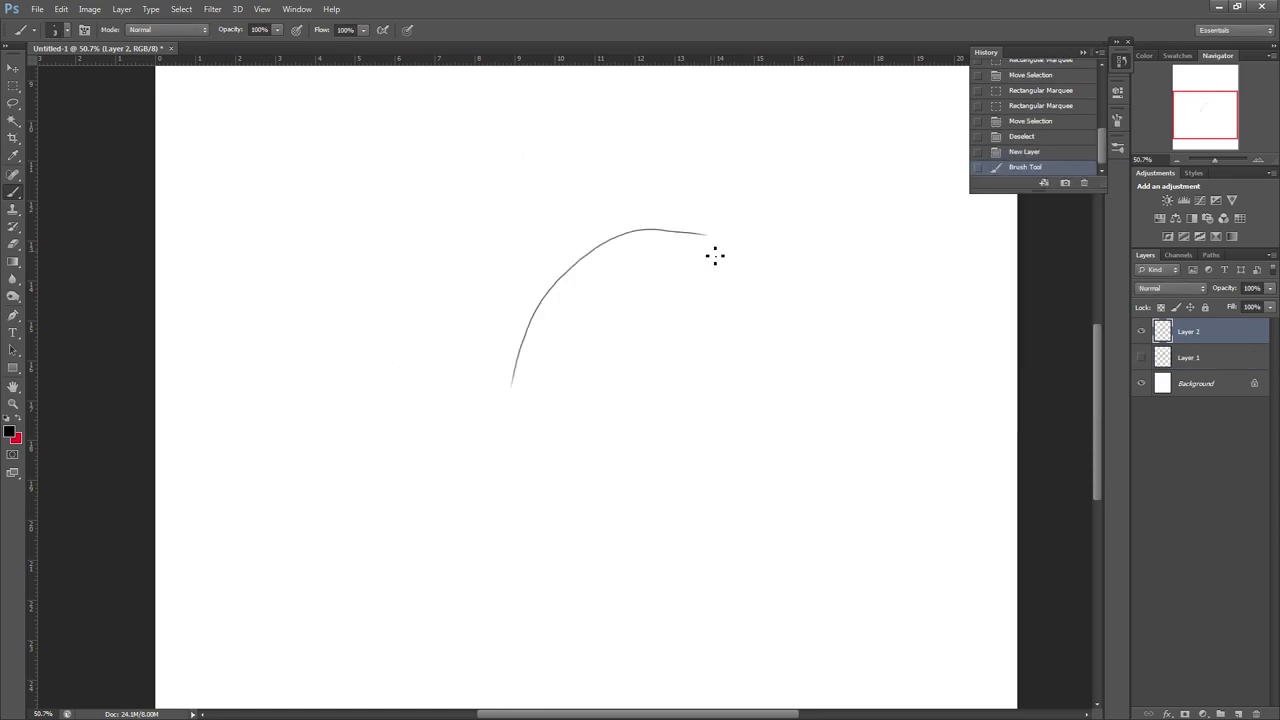
# Step: Sketch a curved armour shoulder plate with a thin inner border line, erasing the stray line at its upper corner
pyautogui.moveTo(714, 257); pyautogui.dragTo(600, 417)
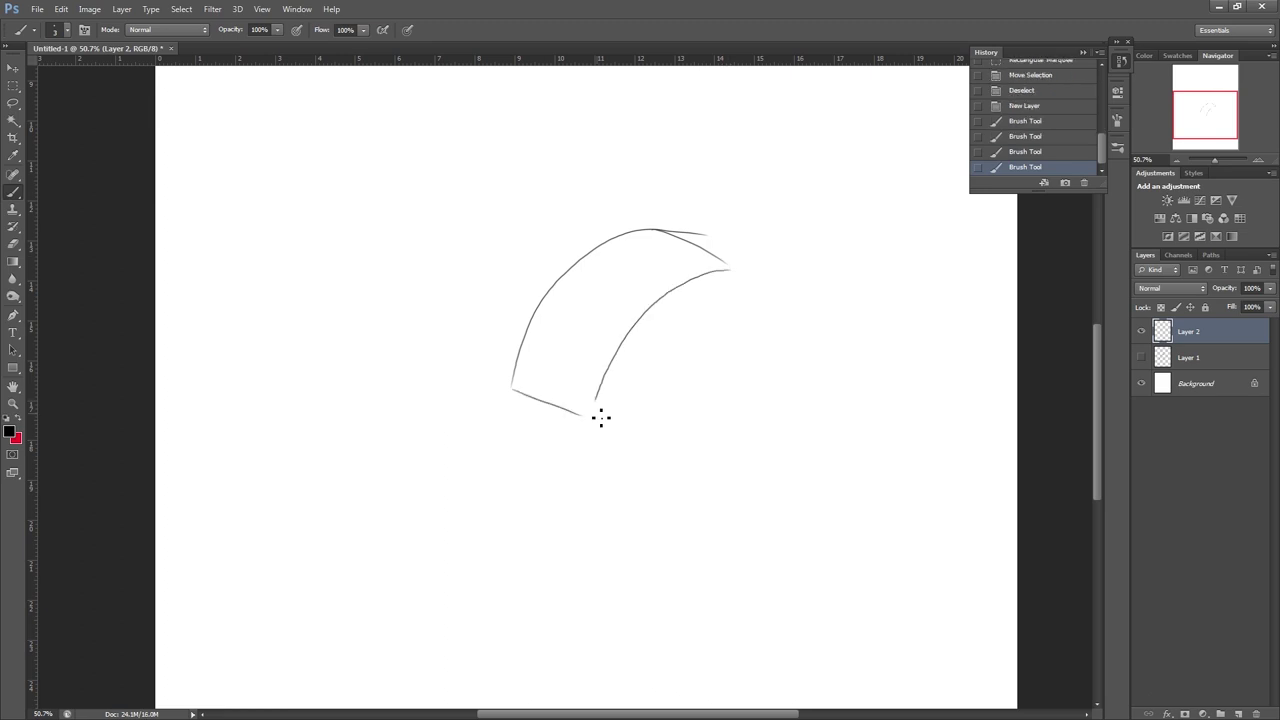
pyautogui.press('e')
pyautogui.moveTo(662, 232); pyautogui.dragTo(680, 223)
pyautogui.press('b')
pyautogui.moveTo(728, 268)
pyautogui.mouseDown()
pyautogui.moveTo(580, 402)
pyautogui.moveTo(525, 369)
pyautogui.moveTo(668, 234)
pyautogui.mouseUp()
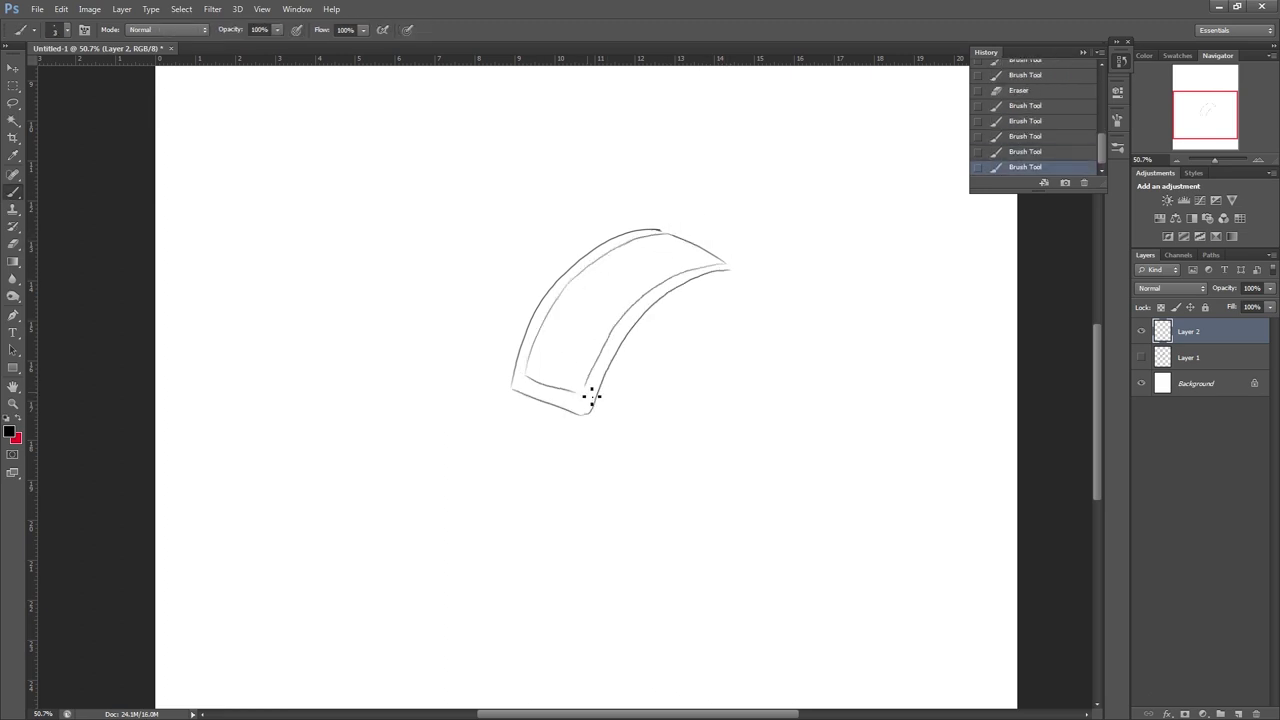
pyautogui.moveTo(526, 375); pyautogui.dragTo(580, 392)
# Step: Sketch two smaller overlapping plates with border lines beneath the first plate, undoing unwanted strokes
pyautogui.moveTo(737, 297)
pyautogui.mouseDown()
pyautogui.moveTo(650, 403)
pyautogui.moveTo(693, 404)
pyautogui.moveTo(754, 334)
pyautogui.mouseUp()
pyautogui.moveTo(640, 388)
pyautogui.mouseDown()
pyautogui.moveTo(736, 296)
pyautogui.moveTo(650, 380)
pyautogui.mouseUp()
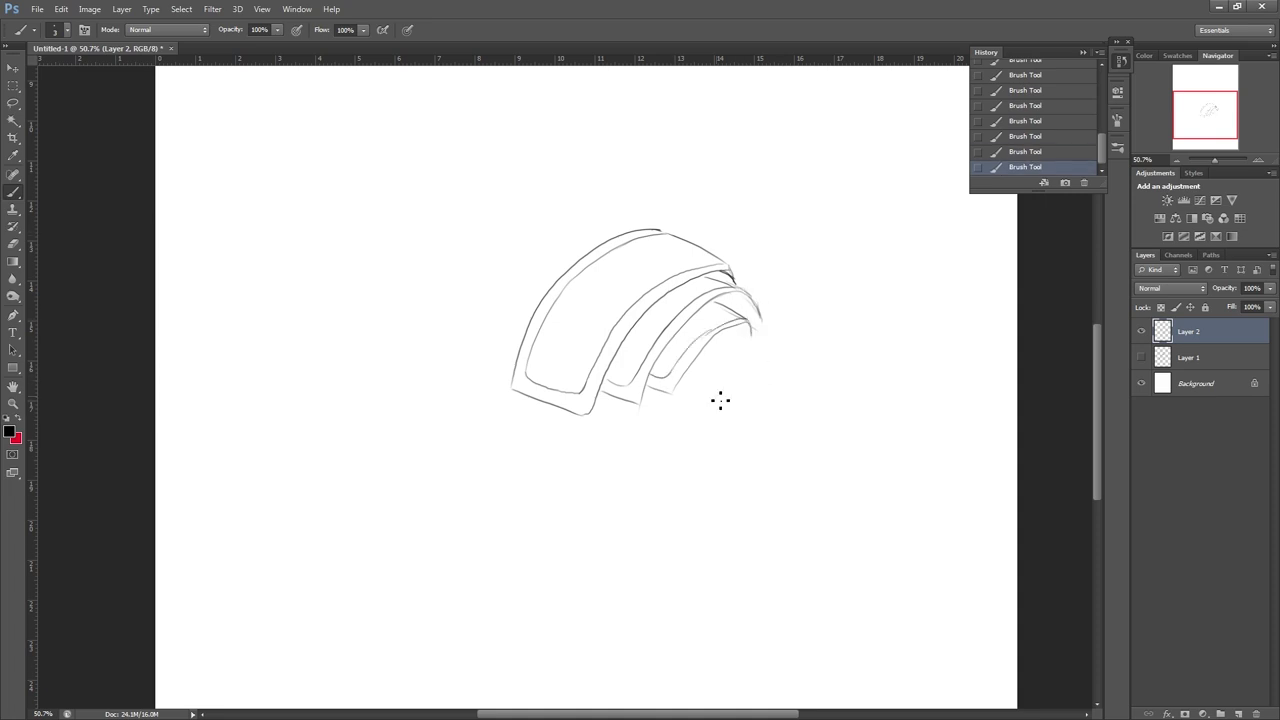
pyautogui.hotkey('ctrl', 'alt', 'z')
pyautogui.hotkey('ctrl', 'alt', 'z')
pyautogui.hotkey('ctrl', 'alt', 'z')
pyautogui.hotkey('ctrl', 'alt', 'z')
pyautogui.hotkey('ctrl', 'alt', 'z')
pyautogui.hotkey('ctrl', 'alt', 'z')
pyautogui.hotkey('ctrl', 'alt', 'z')
pyautogui.hotkey('ctrl', 'alt', 'z')
# Step: Clean up the plates' far ends with the Eraser, hatch shadows beneath each overlap and redraw the top plate's end edge
pyautogui.press('e')
pyautogui.moveTo(742, 289)
pyautogui.mouseDown()
pyautogui.moveTo(752, 337)
pyautogui.moveTo(760, 298)
pyautogui.mouseUp()
pyautogui.press('b')
pyautogui.moveTo(707, 274); pyautogui.dragTo(735, 282)
pyautogui.moveTo(715, 300)
pyautogui.mouseDown()
pyautogui.moveTo(741, 304)
pyautogui.moveTo(751, 331)
pyautogui.mouseUp()
pyautogui.press('e')
pyautogui.moveTo(734, 274); pyautogui.dragTo(664, 232)
pyautogui.press('b')
pyautogui.moveTo(657, 231); pyautogui.dragTo(733, 268)
pyautogui.press('e')
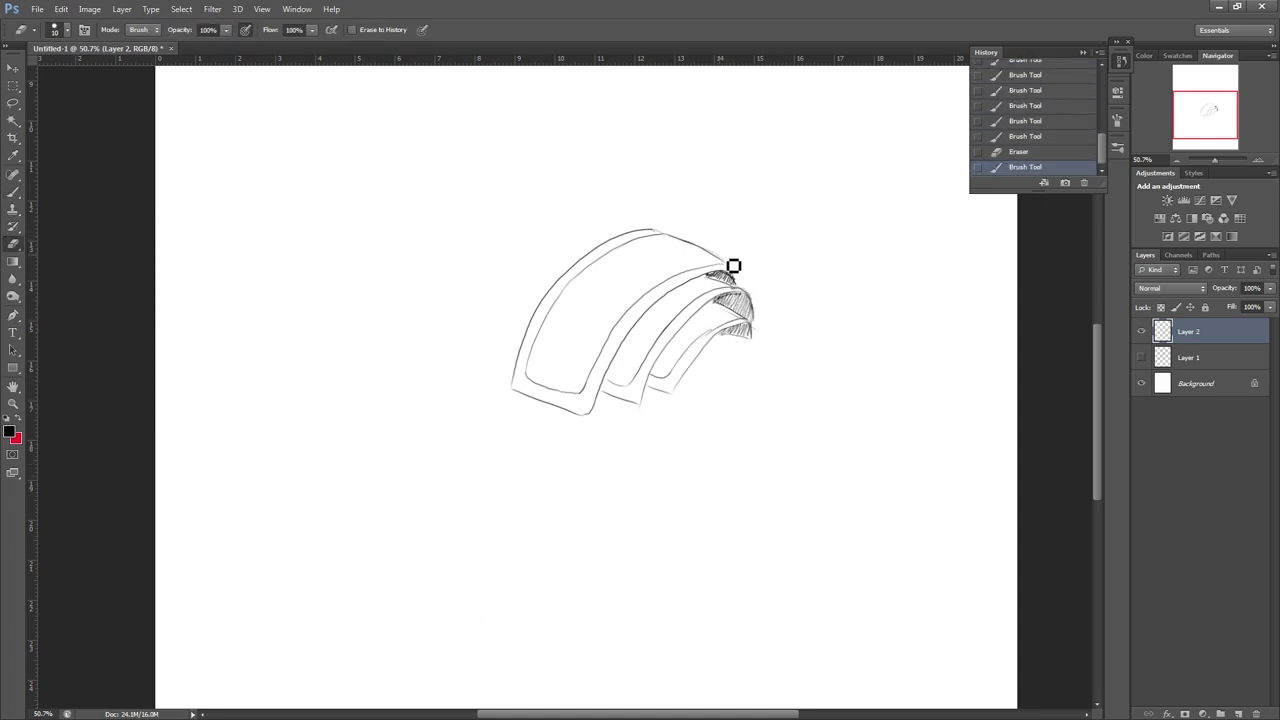
pyautogui.press('b')
# Step: Duplicate the plate sketch layer and merge it down to darken the lines, and enlarge the drawing with Free Transform
pyautogui.rightClick(760, 281)
pyautogui.moveTo(1189, 331); pyautogui.dragTo(1238, 713)
pyautogui.hotkey('ctrl', 'e')
pyautogui.hotkey('ctrl', 't')
pyautogui.moveTo(762, 416); pyautogui.dragTo(794, 445)
pyautogui.press('Return')
# Step: Select the saved rope brush, add a new layer above the plate sketch and reduce the brush size to 49 px
pyautogui.rightClick(724, 399)
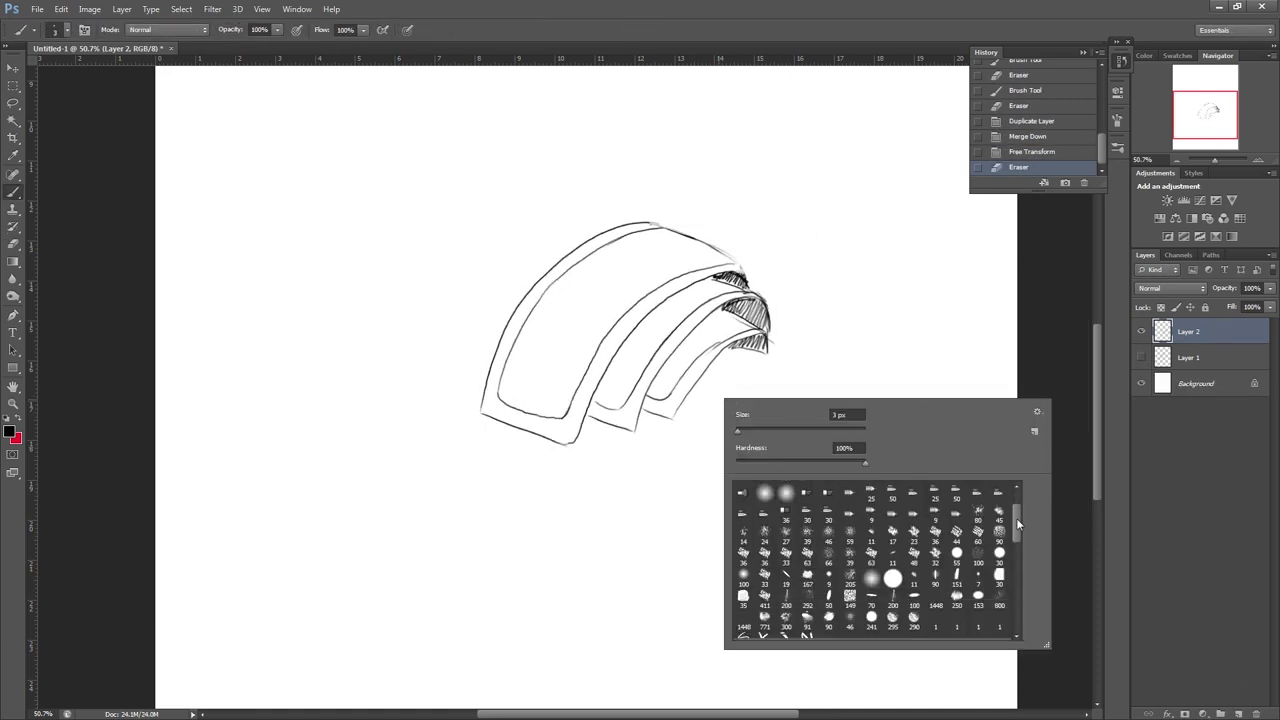
pyautogui.moveTo(1018, 524); pyautogui.dragTo(1018, 625)
pyautogui.click(744, 629)
pyautogui.click(1238, 713)
pyautogui.press('[')
pyautogui.press('[')
pyautogui.press('[')
pyautogui.press('[')
pyautogui.press('[')
pyautogui.press('[')
# Step: Paint rope trim along the lower, outer and inner borders of the top plate, undoing misplaced strokes
pyautogui.moveTo(618, 334); pyautogui.dragTo(718, 268)
pyautogui.hotkey('ctrl', 'z')
pyautogui.moveTo(574, 432)
pyautogui.mouseDown()
pyautogui.moveTo(489, 404)
pyautogui.moveTo(590, 437)
pyautogui.mouseUp()
pyautogui.hotkey('ctrl', 'z')
pyautogui.moveTo(492, 398); pyautogui.dragTo(632, 238)
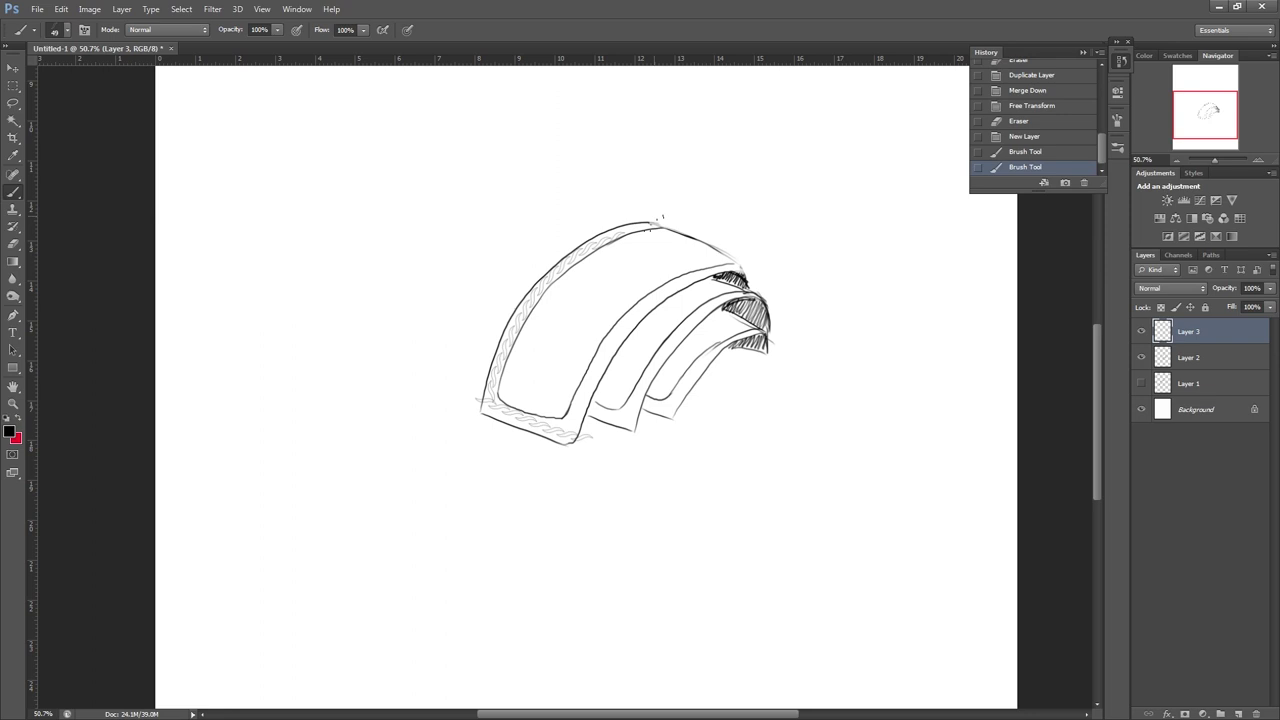
pyautogui.moveTo(574, 430)
pyautogui.mouseDown()
pyautogui.moveTo(752, 264)
pyautogui.moveTo(680, 280)
pyautogui.moveTo(780, 254)
pyautogui.mouseUp()
pyautogui.hotkey('ctrl', 'z')
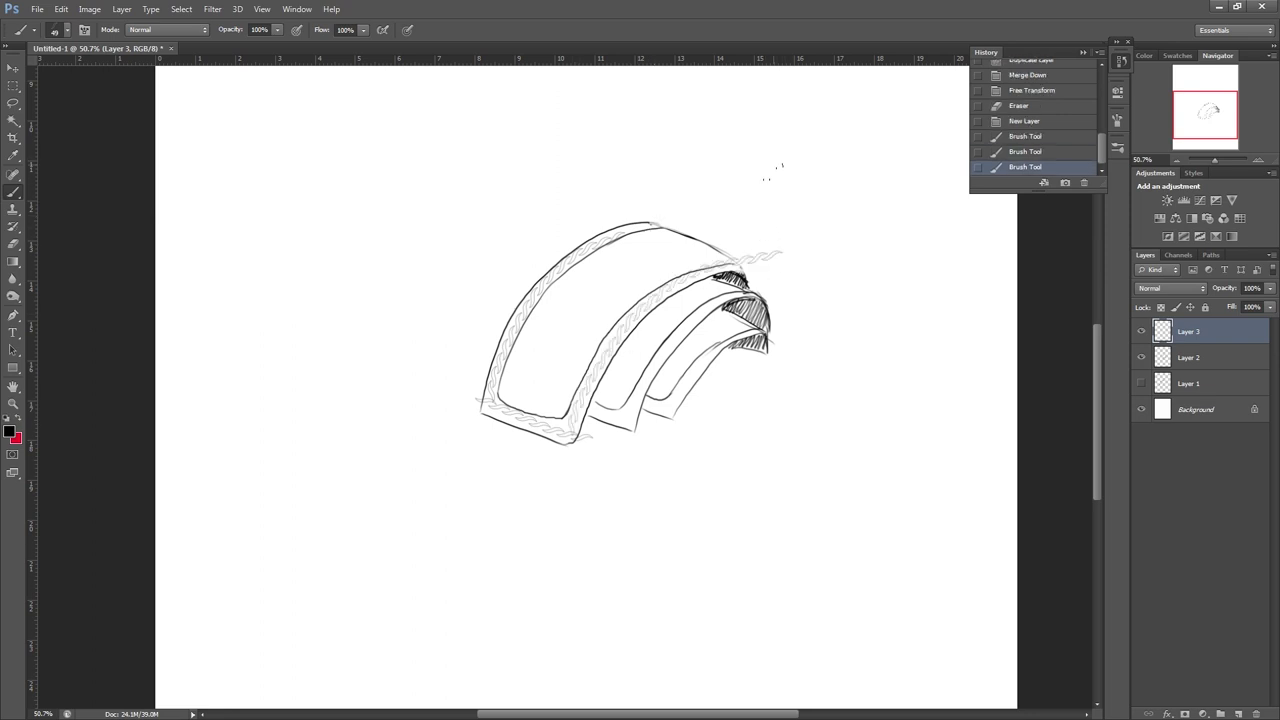
# Step: Paint rope trim along the borders of the two smaller plates, undoing and repeating misplaced strokes
pyautogui.moveTo(582, 428)
pyautogui.mouseDown()
pyautogui.moveTo(640, 404)
pyautogui.moveTo(658, 412)
pyautogui.moveTo(722, 304)
pyautogui.mouseUp()
pyautogui.hotkey('ctrl', 'z')
pyautogui.hotkey('ctrl', 'z')
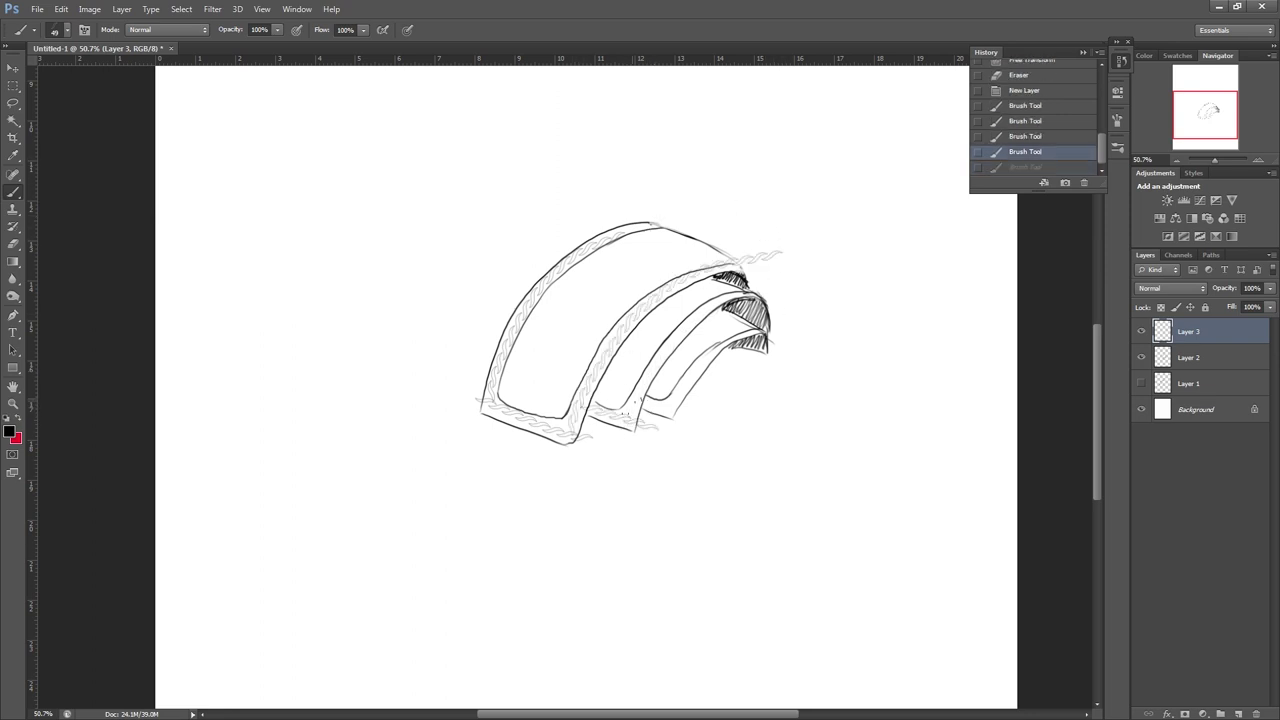
pyautogui.moveTo(632, 410); pyautogui.dragTo(779, 292)
pyautogui.press('e')
pyautogui.press('b')
pyautogui.moveTo(642, 404)
pyautogui.mouseDown()
pyautogui.moveTo(684, 412)
pyautogui.moveTo(760, 334)
pyautogui.mouseUp()
pyautogui.hotkey('ctrl', 'z')
pyautogui.hotkey('ctrl', 'z')
# Step: Erase the rope ends that overshoot the plates, and duplicate and merge the rope layer to darken the trim
pyautogui.press('e')
pyautogui.keyDown('alt'); pyautogui.rightClick(789, 287); pyautogui.keyUp('alt')
pyautogui.moveTo(775, 252); pyautogui.dragTo(736, 252)
pyautogui.moveTo(734, 264); pyautogui.dragTo(712, 243)
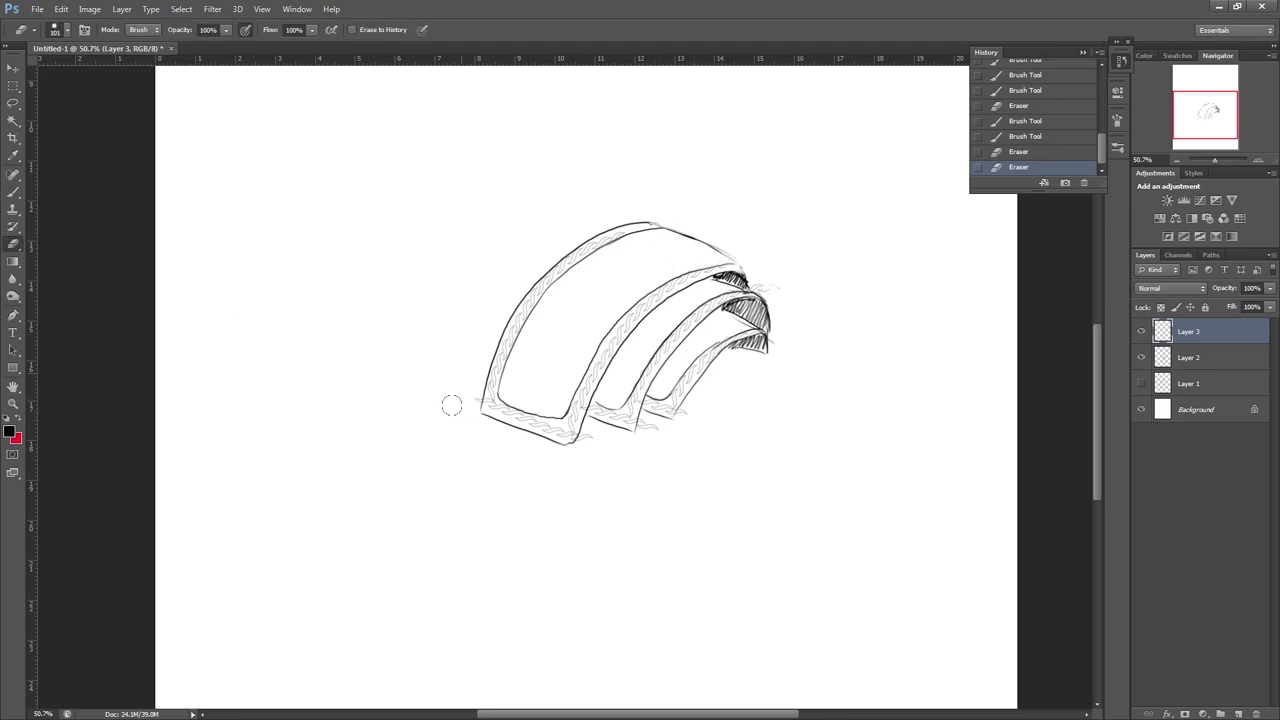
pyautogui.moveTo(452, 405); pyautogui.dragTo(482, 402)
pyautogui.moveTo(622, 236); pyautogui.dragTo(662, 226)
pyautogui.hotkey('ctrl', 'j')
pyautogui.hotkey('ctrl', 'e')
# Step: Erase the sketched inner border lines around the rope trim on Layer 2
pyautogui.click(1191, 357)
pyautogui.moveTo(632, 406)
pyautogui.mouseDown()
pyautogui.moveTo(724, 296)
pyautogui.moveTo(656, 402)
pyautogui.moveTo(760, 318)
pyautogui.mouseUp()
pyautogui.moveTo(729, 271)
pyautogui.mouseDown()
pyautogui.moveTo(615, 338)
pyautogui.moveTo(562, 423)
pyautogui.moveTo(543, 311)
pyautogui.moveTo(597, 260)
pyautogui.mouseUp()
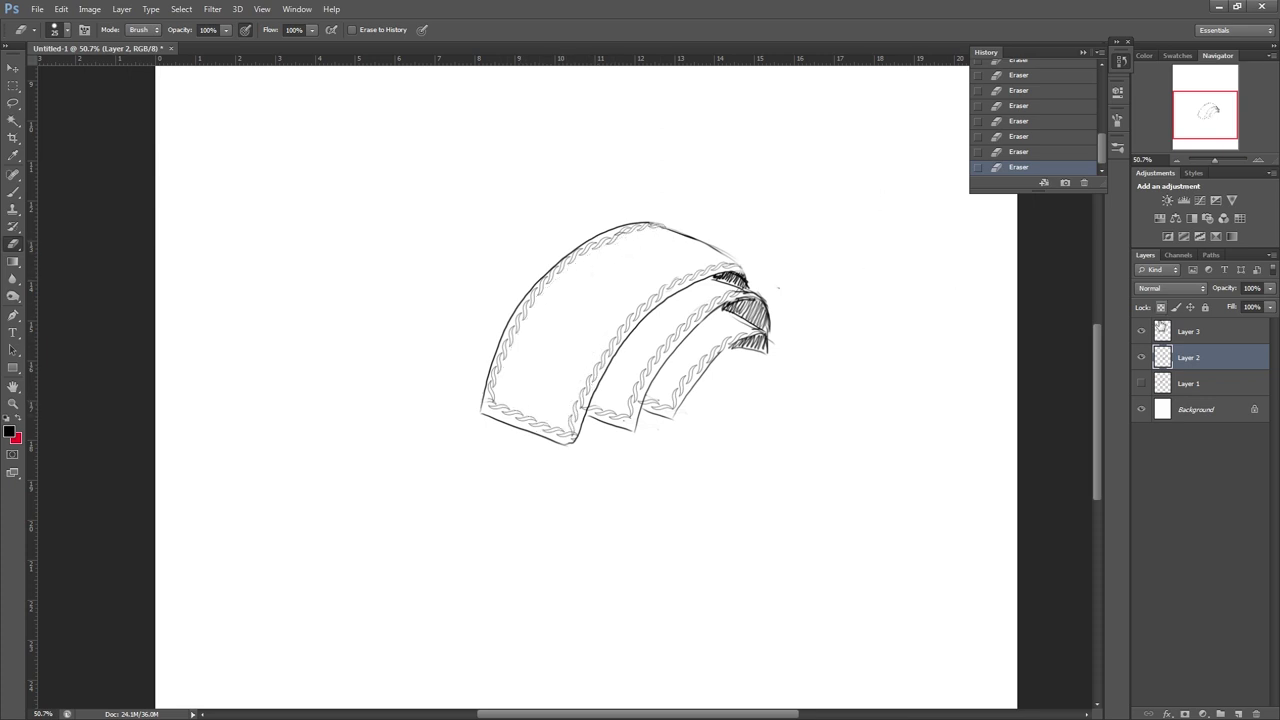
# Step: Go back to an earlier history state to compare the drawing, and return to the latest state
pyautogui.moveTo(1102, 149)
pyautogui.mouseDown()
pyautogui.moveTo(1102, 130)
pyautogui.moveTo(1103, 149)
pyautogui.mouseUp()
pyautogui.click(1072, 116)
pyautogui.click(1075, 167)
# Step: Lightly sketch the torso's outer side and the pointed lower edge of the chest beneath the shoulder plates on Layer 3
pyautogui.click(1178, 332)
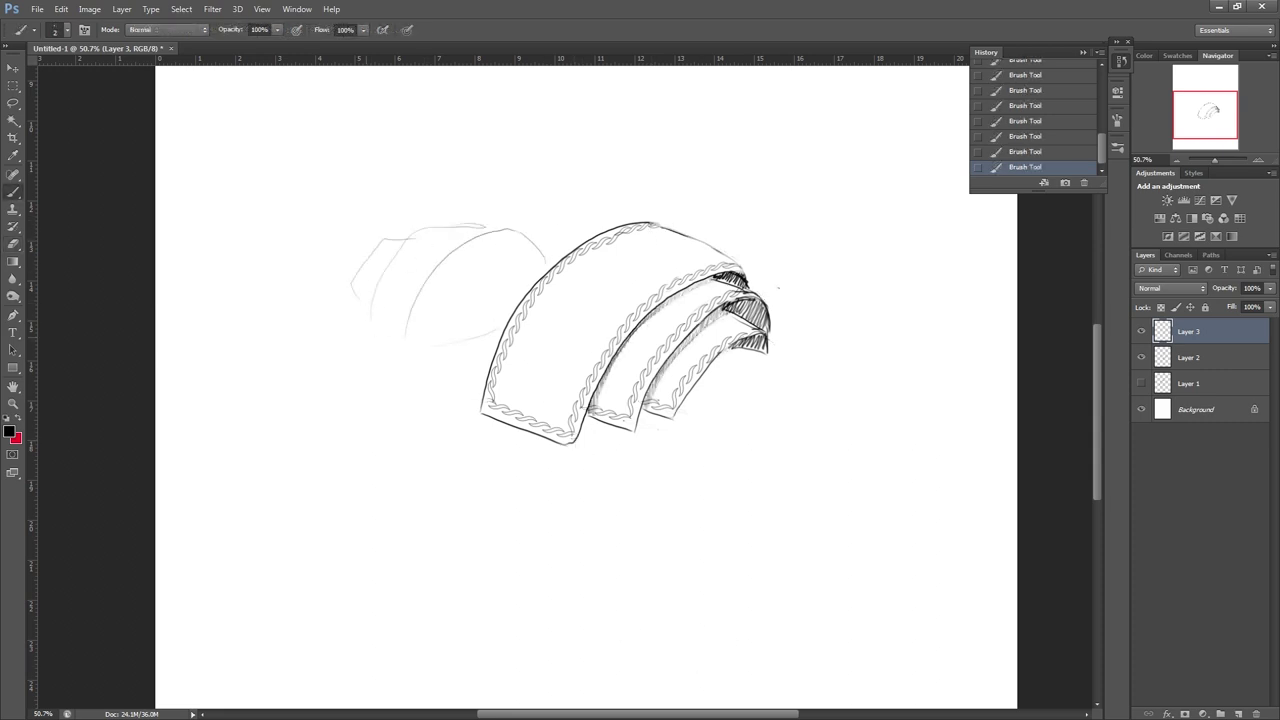
pyautogui.moveTo(371, 345); pyautogui.dragTo(390, 498)
pyautogui.moveTo(392, 440); pyautogui.dragTo(520, 586)
pyautogui.moveTo(614, 442); pyautogui.dragTo(530, 584)
pyautogui.moveTo(374, 318); pyautogui.dragTo(413, 478)
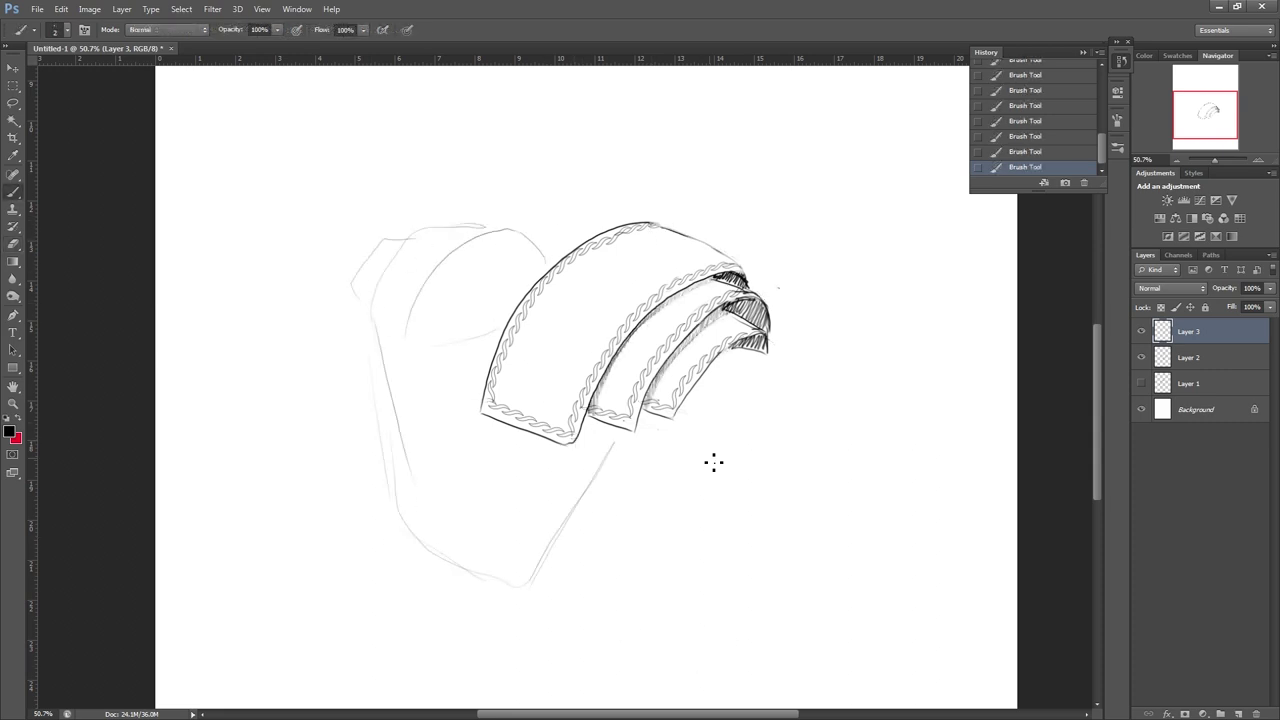
# Step: Sketch the torso's opposite side below the plates and the curved lower chest line, undoing unwanted strokes
pyautogui.moveTo(740, 356); pyautogui.dragTo(668, 528)
pyautogui.moveTo(668, 526); pyautogui.dragTo(585, 573)
pyautogui.moveTo(415, 480); pyautogui.dragTo(488, 548)
pyautogui.hotkey('ctrl', 'alt', 'z')
pyautogui.hotkey('ctrl', 'alt', 'z')
# Step: Sketch the waist band, short leg lines beneath it and the curved collar opening beside the shoulder plates
pyautogui.moveTo(625, 566); pyautogui.dragTo(428, 594)
pyautogui.moveTo(408, 543); pyautogui.dragTo(408, 590)
pyautogui.moveTo(612, 615); pyautogui.dragTo(614, 678)
pyautogui.moveTo(406, 325); pyautogui.dragTo(553, 250)
# Step: Paint large 238 px rope strokes vertically on both sides of the armour sketch and horizontally above it, undoing unwanted tries
pyautogui.moveTo(832, 186); pyautogui.dragTo(832, 625)
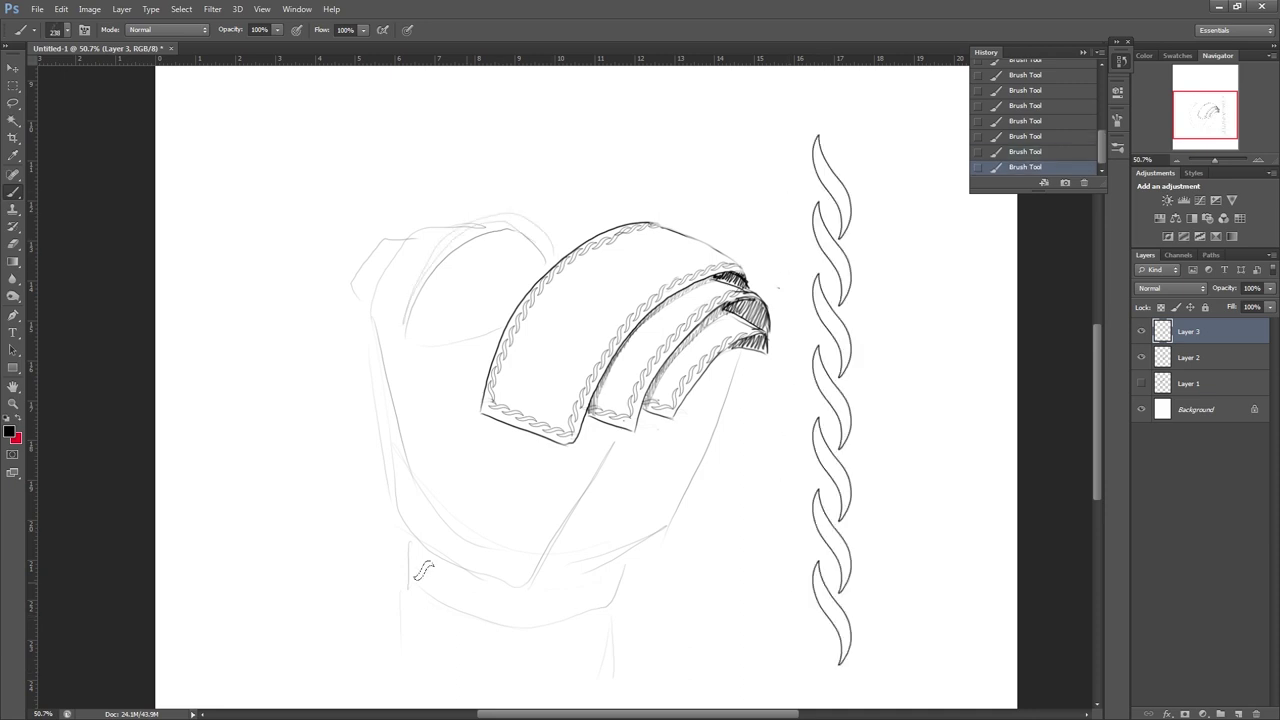
pyautogui.moveTo(297, 224); pyautogui.dragTo(297, 586)
pyautogui.hotkey('ctrl', 'alt', 'z')
pyautogui.hotkey('ctrl', 'alt', 'z')
pyautogui.hotkey('ctrl', 'z')
pyautogui.hotkey('ctrl', 'z')
pyautogui.moveTo(241, 141); pyautogui.dragTo(256, 602)
pyautogui.moveTo(280, 138)
pyautogui.mouseDown()
pyautogui.moveTo(785, 130)
pyautogui.moveTo(400, 116)
pyautogui.moveTo(805, 118)
pyautogui.mouseUp()
pyautogui.hotkey('ctrl', 'z')
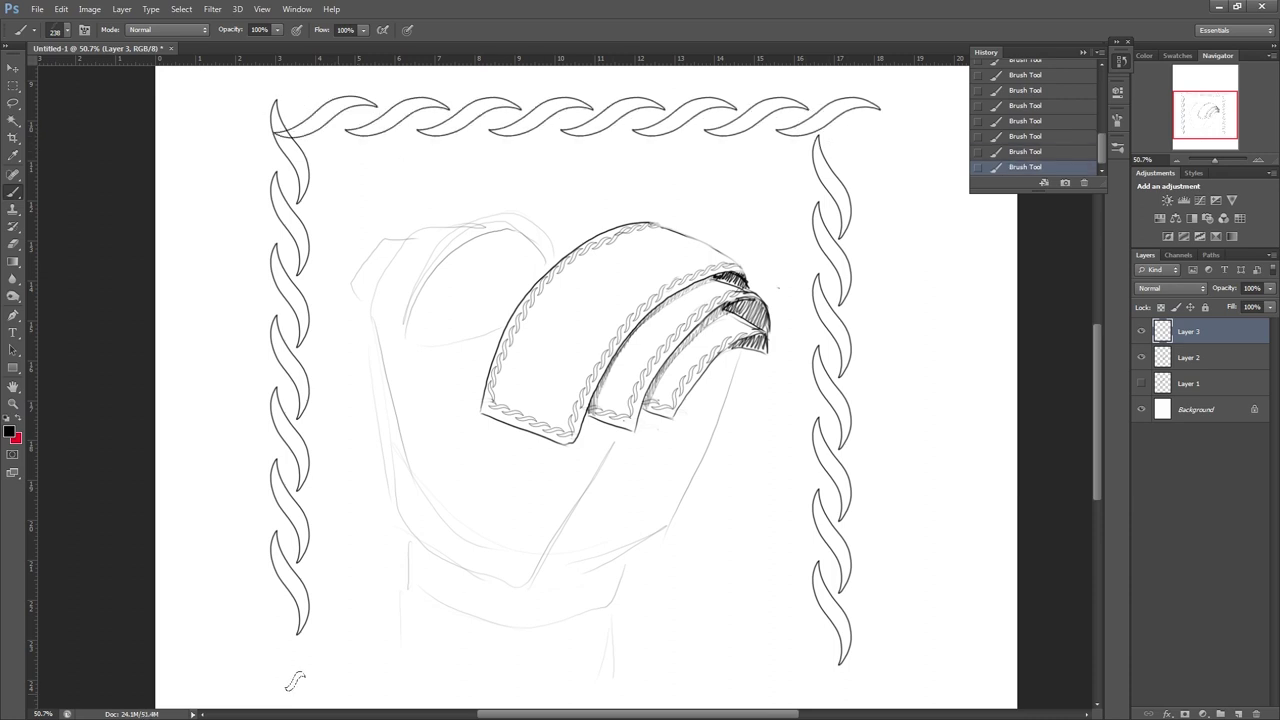